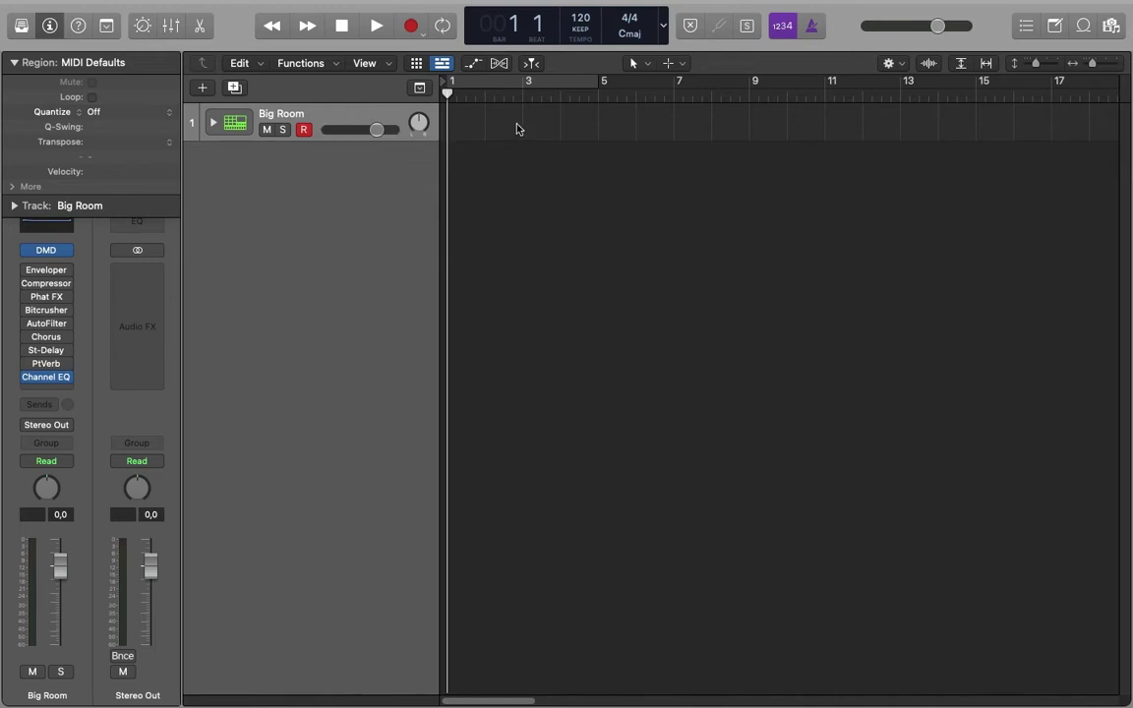
Create an empty MIDI region at bar 9 on the Big Room track and deselect it
right_click(777, 121)
left_click(846, 125)
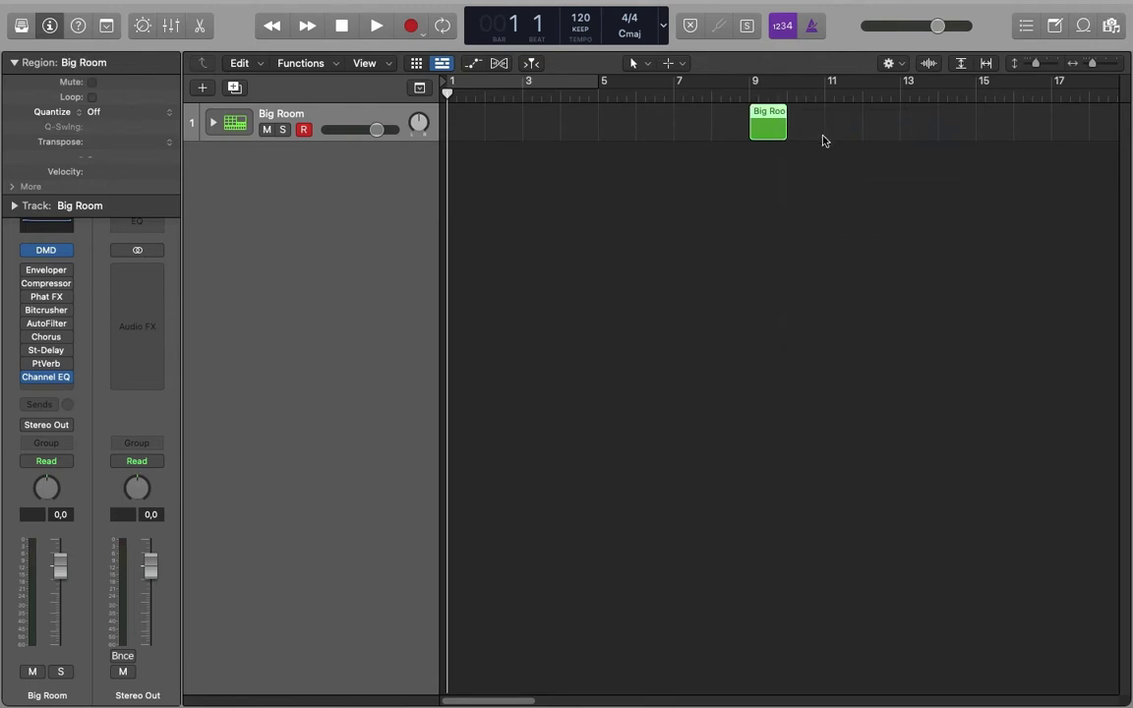
left_click(695, 126)
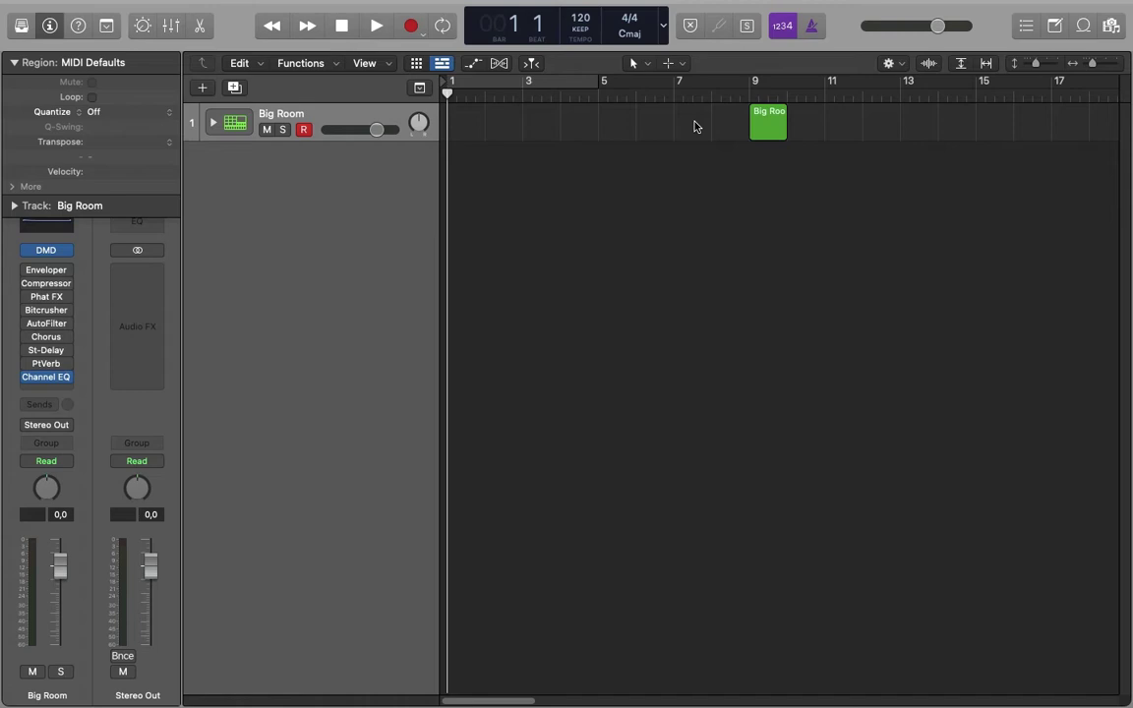
Show the Step Sequencer in the editor area and enlarge that area until the rows down to Hi-Hat 2 fit
key("super+k")
left_click(200, 30)
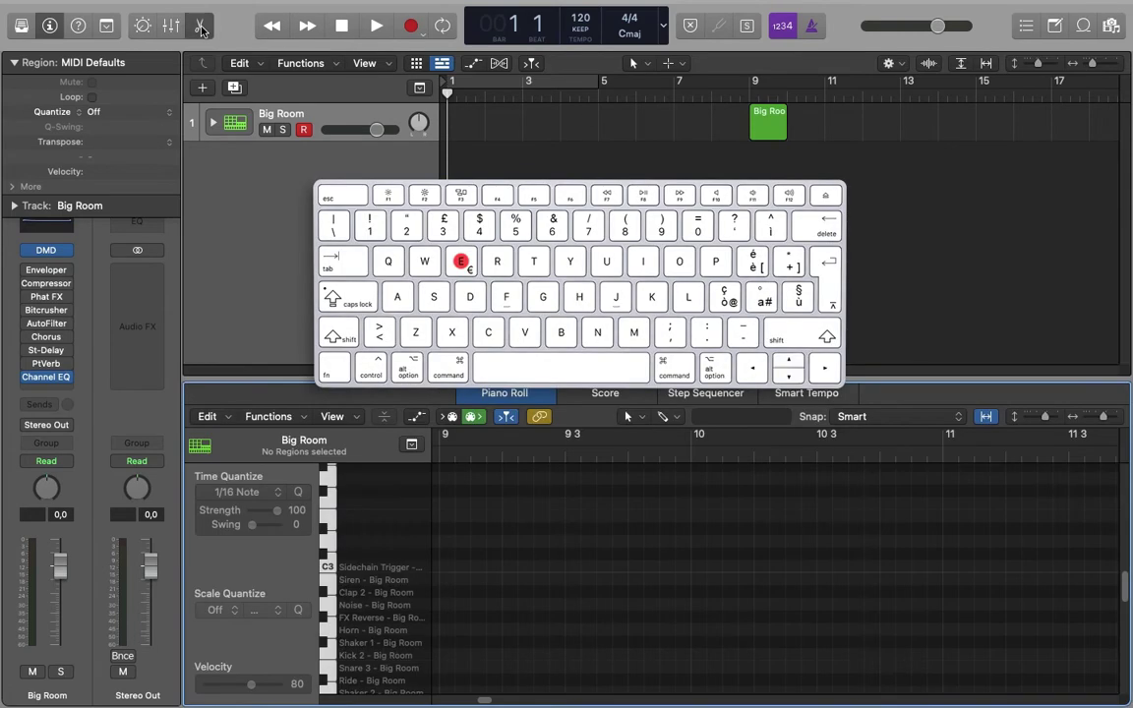
key("super+k")
left_click(728, 393)
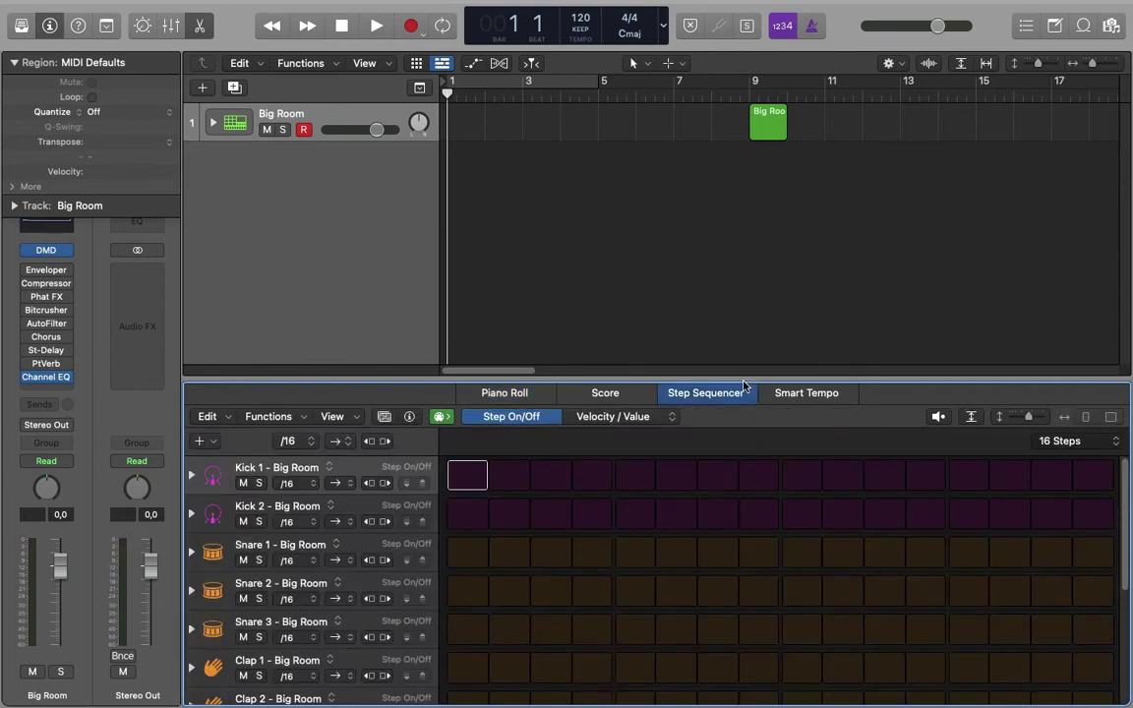
left_click_drag(735, 380, 744, 277)
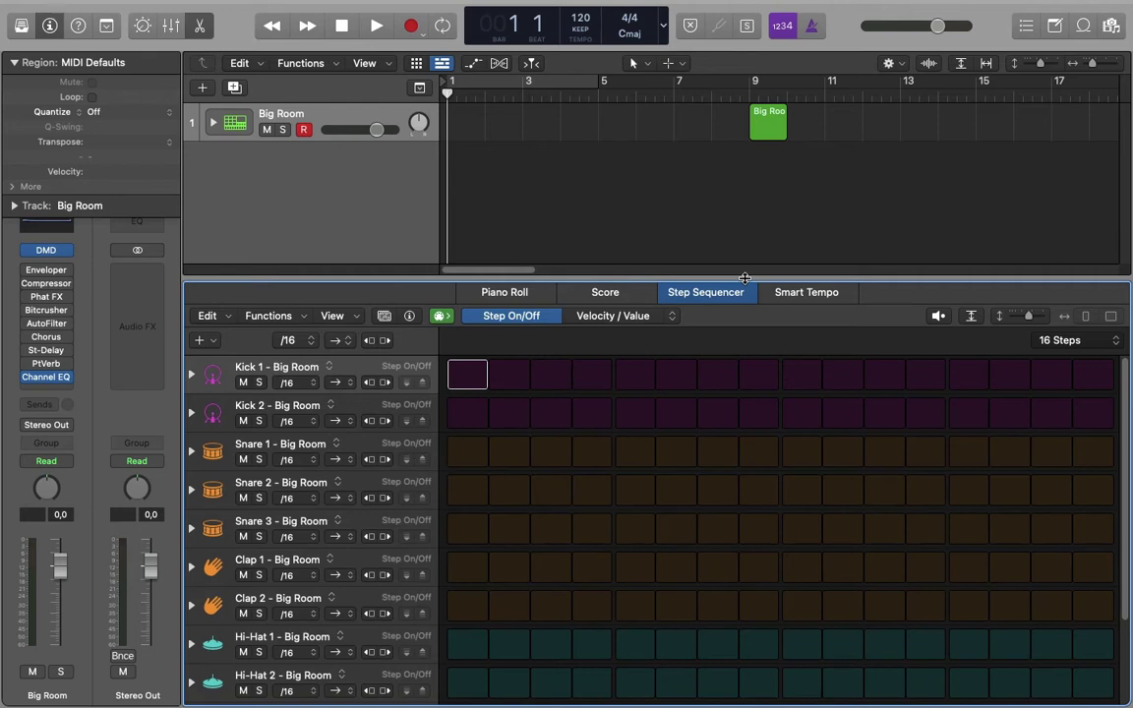
Try turning on step 1 of the Kick 1 row, undo it, and close the editor area
left_click(468, 374)
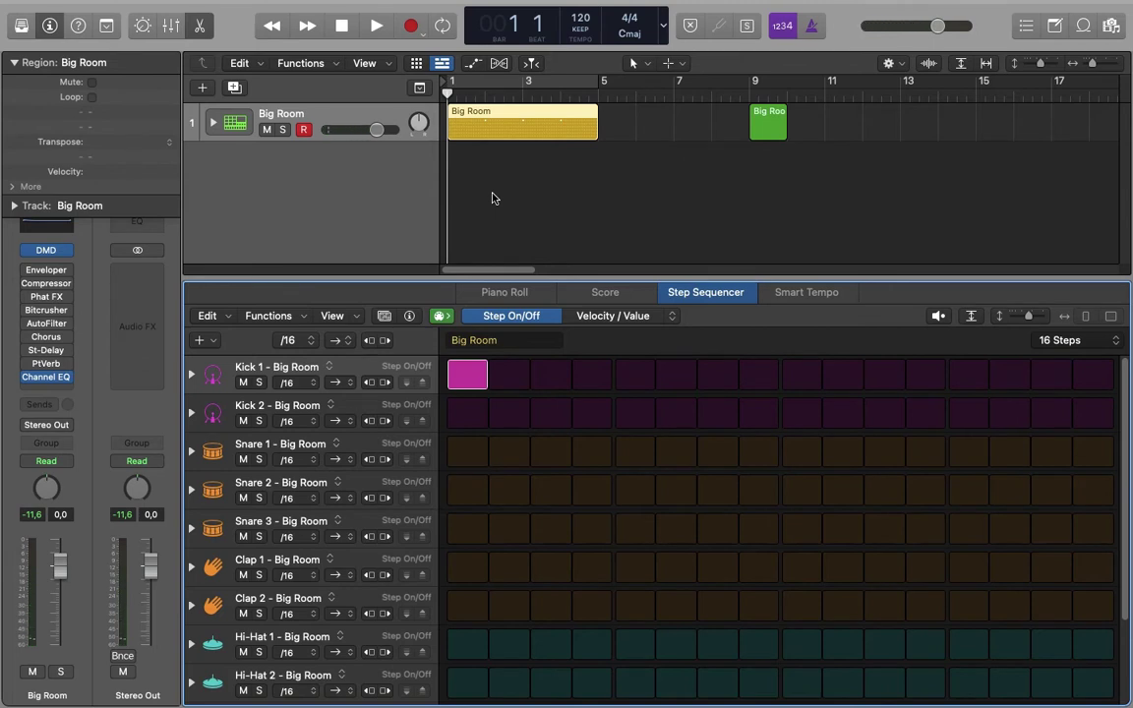
key("super+z")
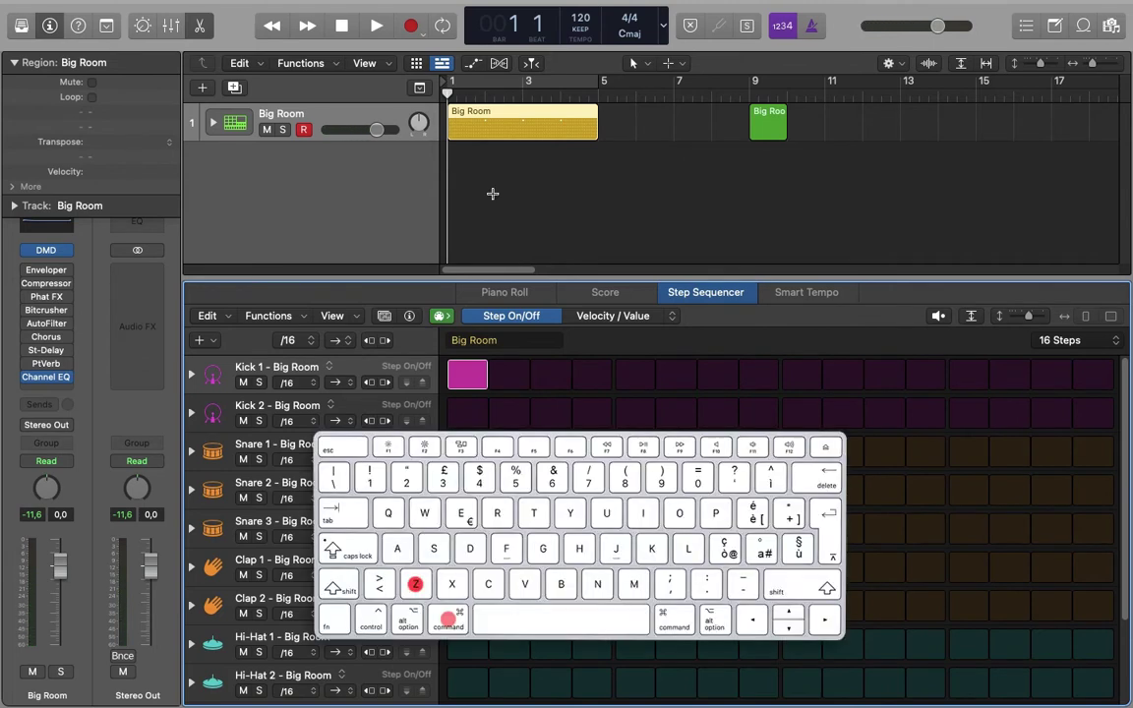
left_click(198, 28)
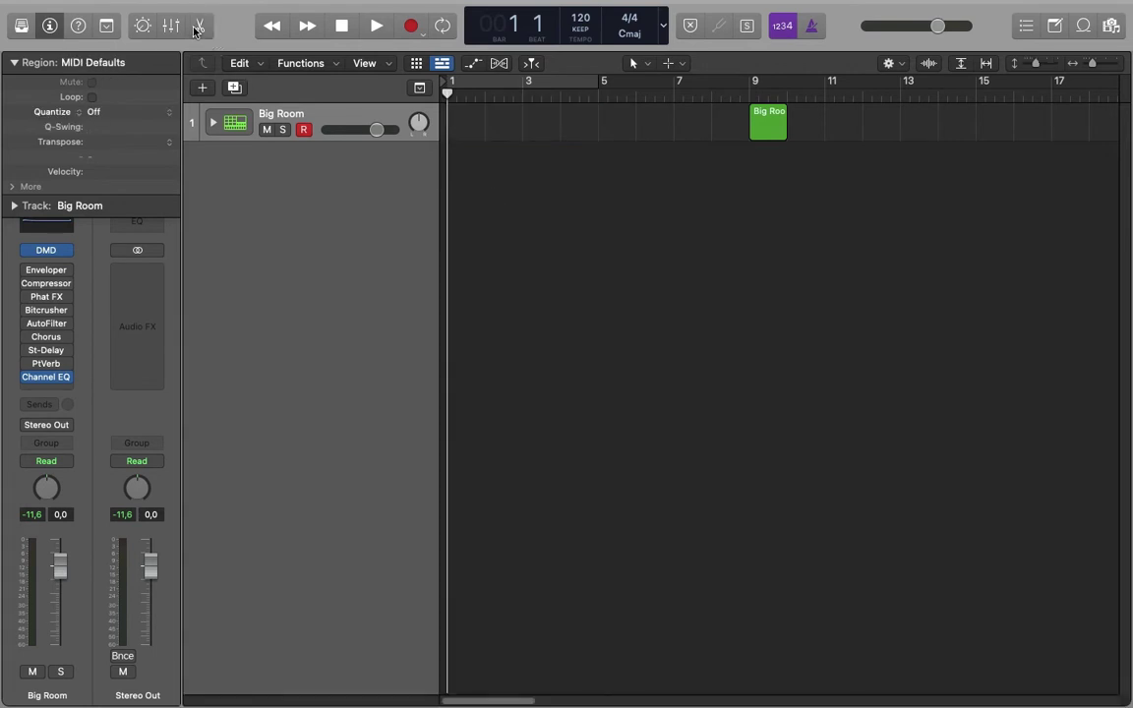
Create a pattern region at bar 1 on the Big Room track and delete the MIDI region at bar 9
right_click(465, 124)
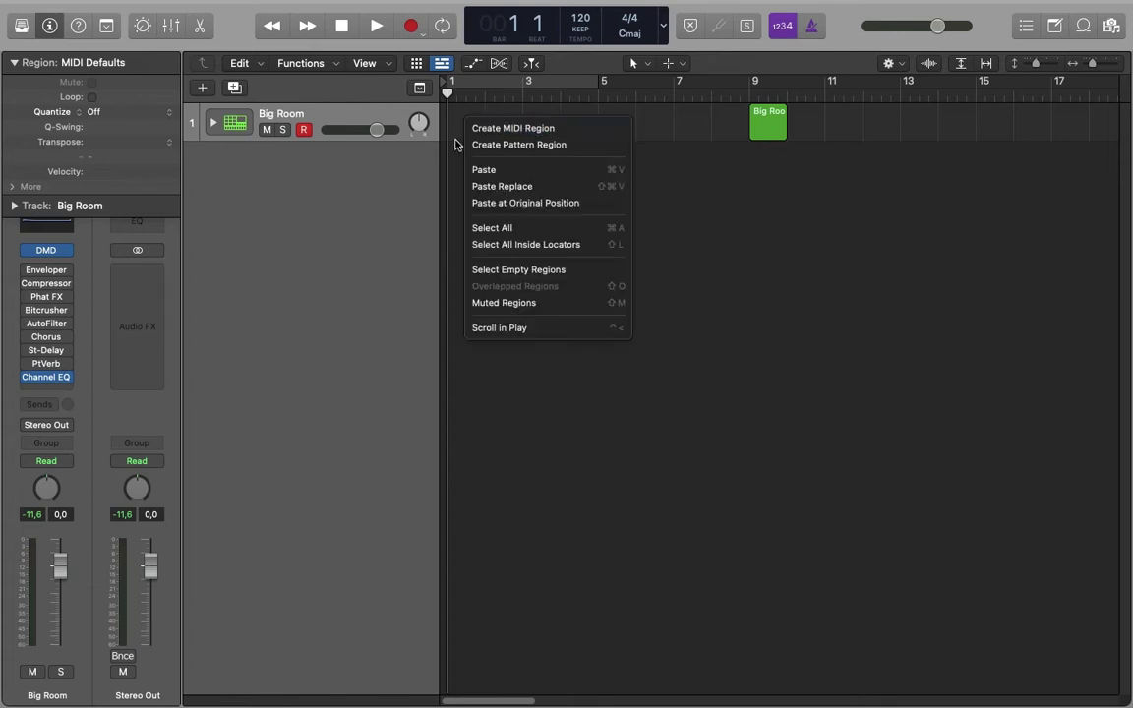
left_click(553, 148)
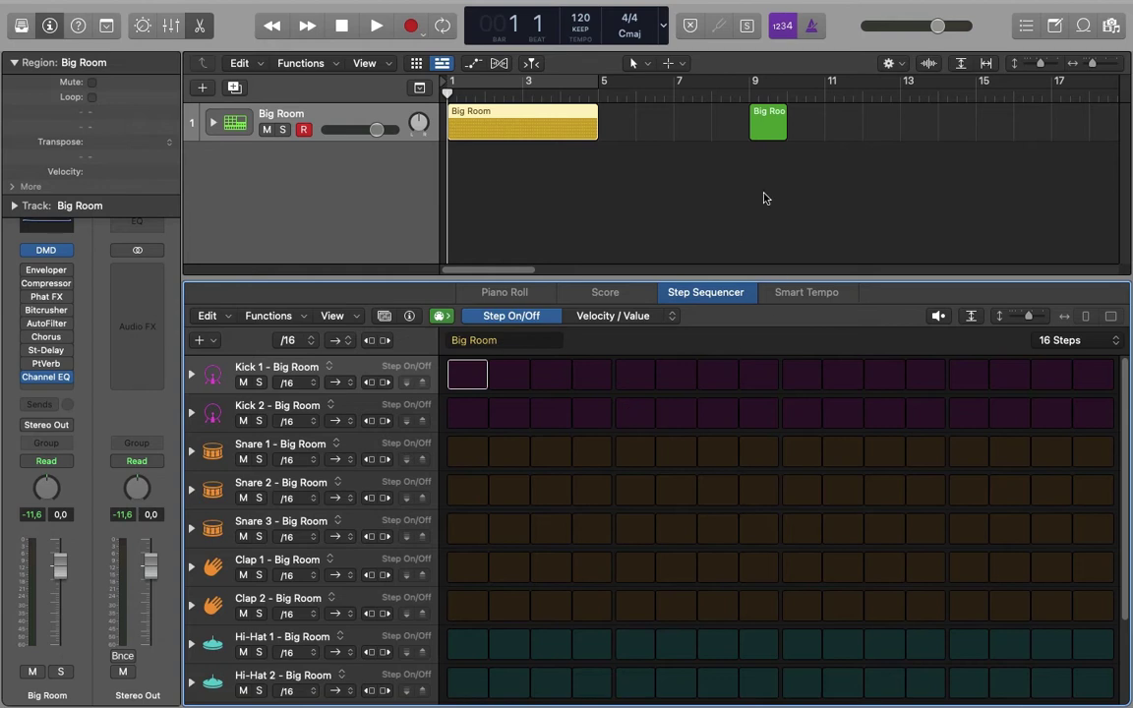
left_click(773, 130)
key("Delete")
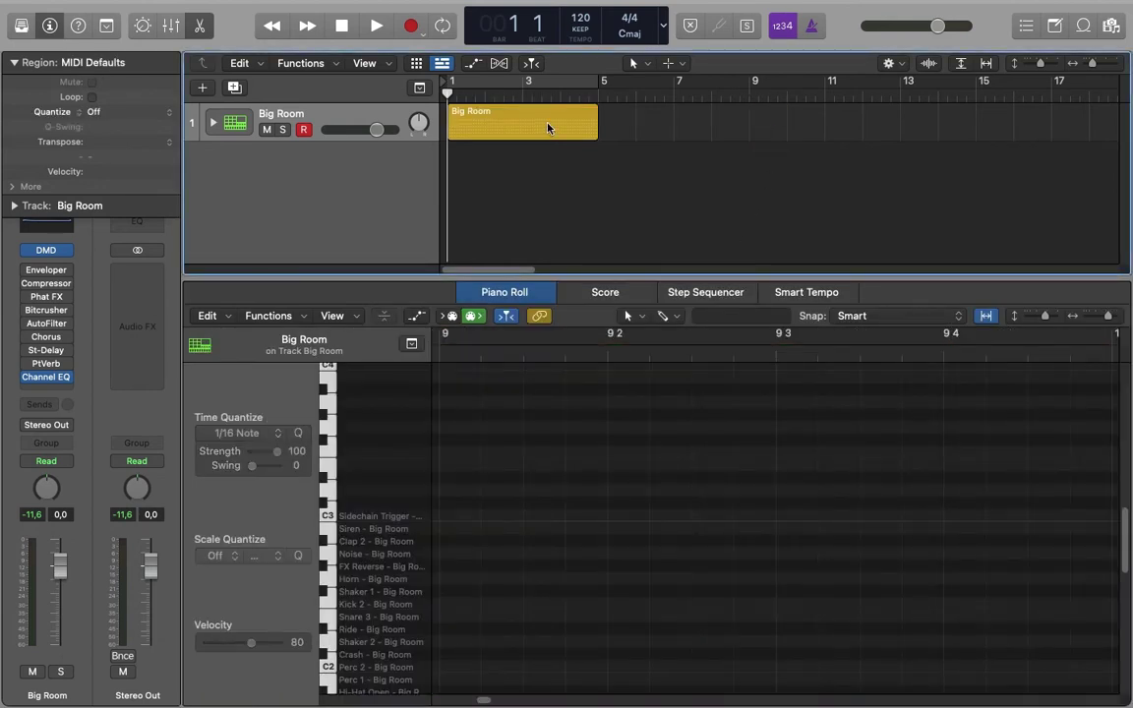
Select the pattern region at bar 1 and reopen it in the Step Sequencer below the tracks
left_click(548, 124)
left_click(198, 26)
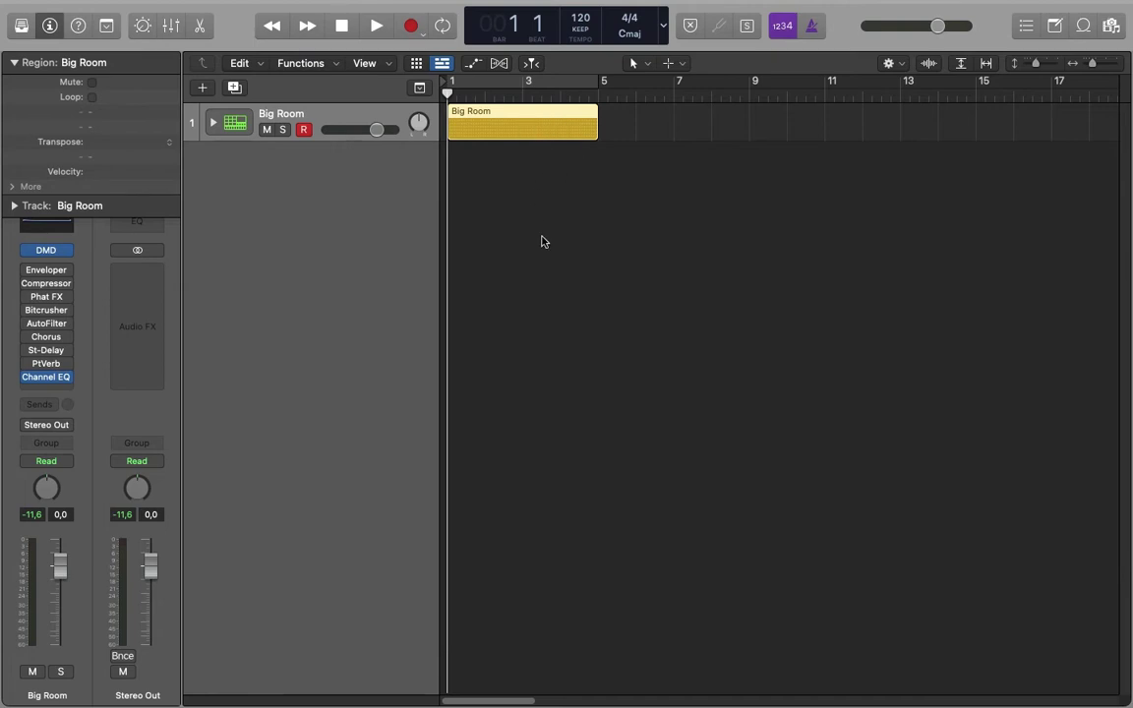
double_click(526, 129)
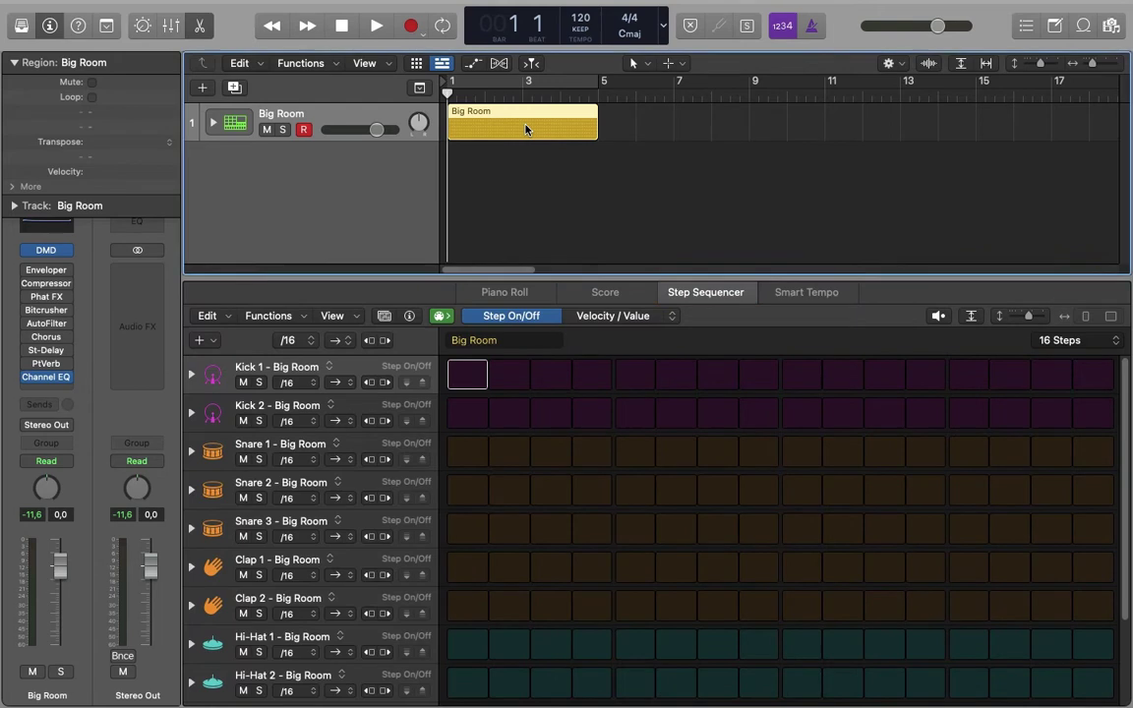
key("e")
key("e")
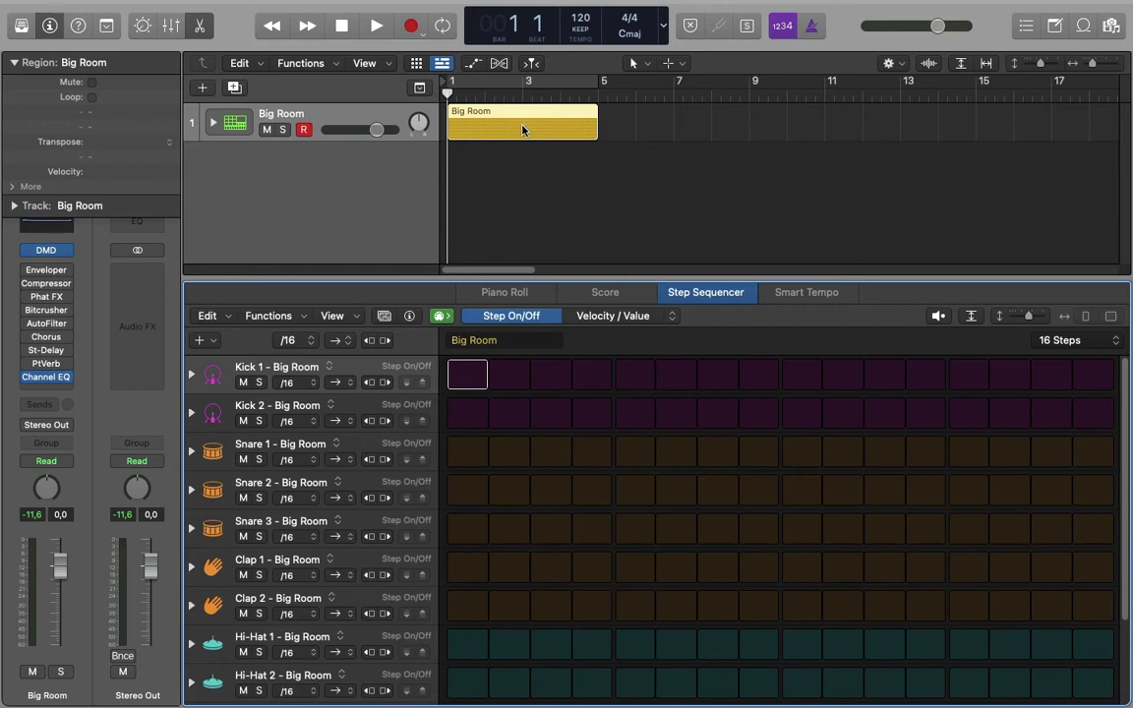
Show the Step Sequencer in its own enlarged window and close that window again
mouse_move(346, 4)
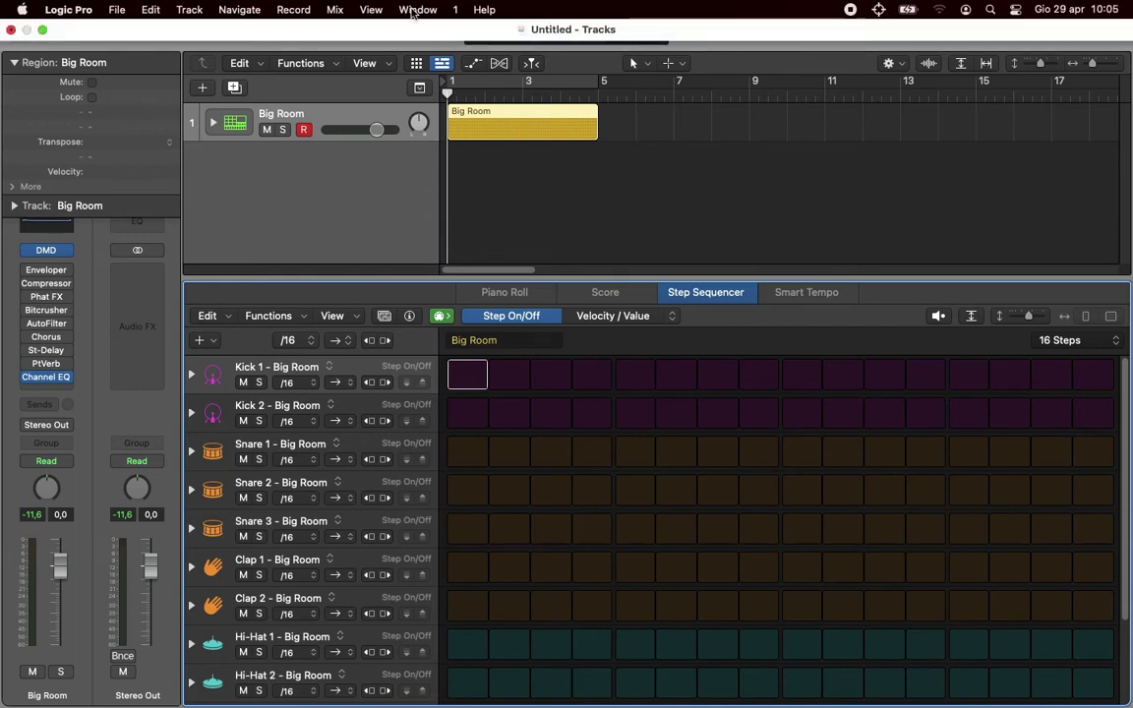
left_click(415, 10)
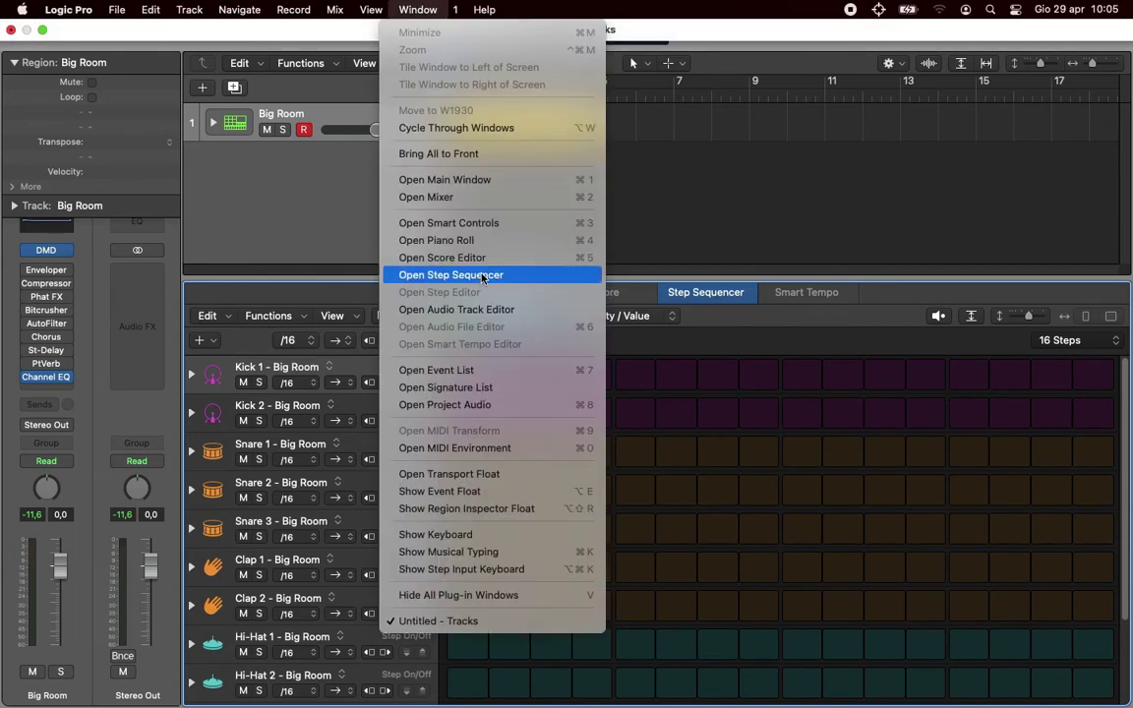
left_click(510, 276)
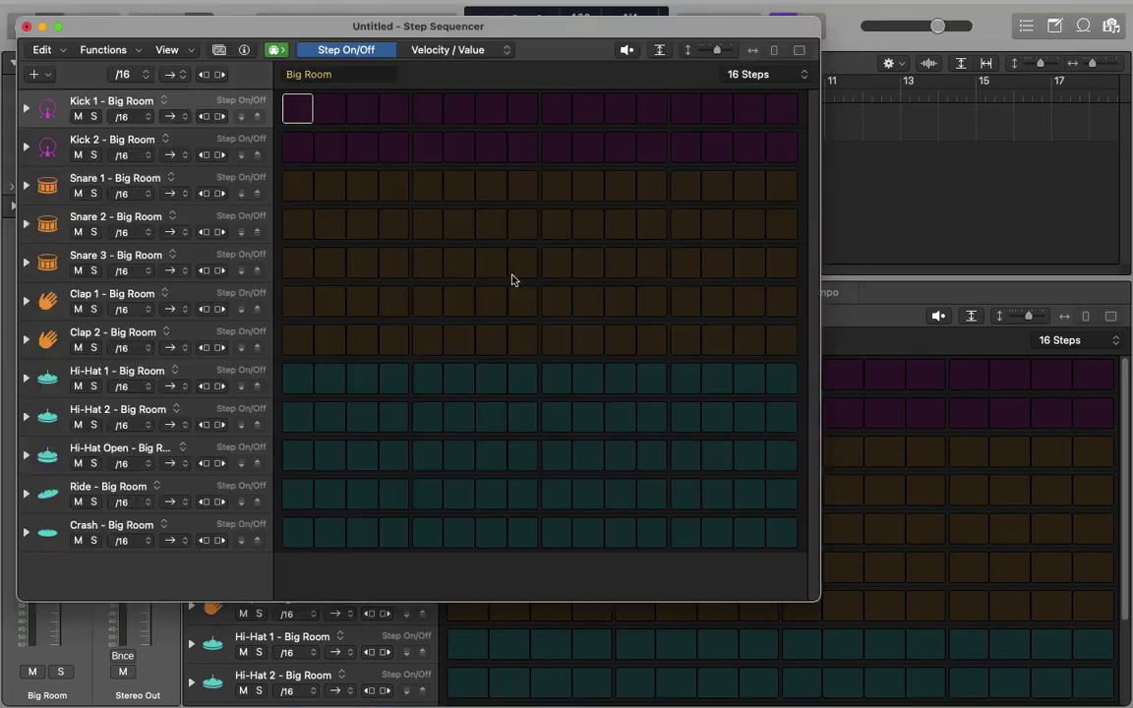
left_click_drag(379, 29, 466, 56)
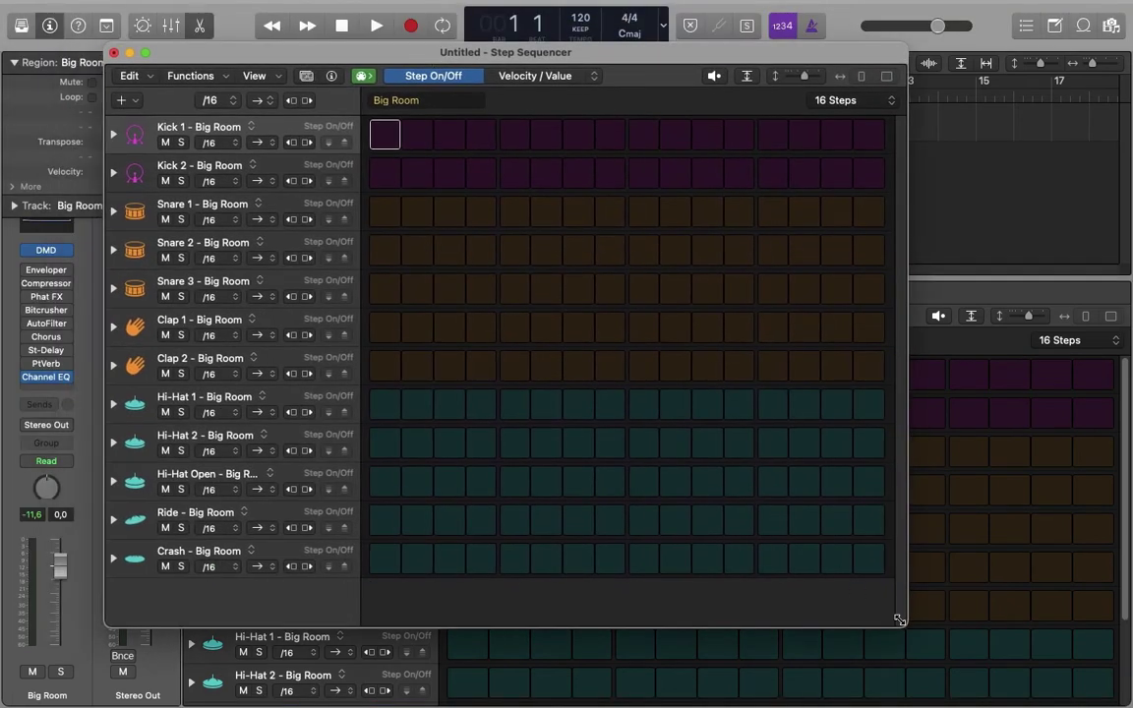
left_click_drag(898, 619, 1074, 685)
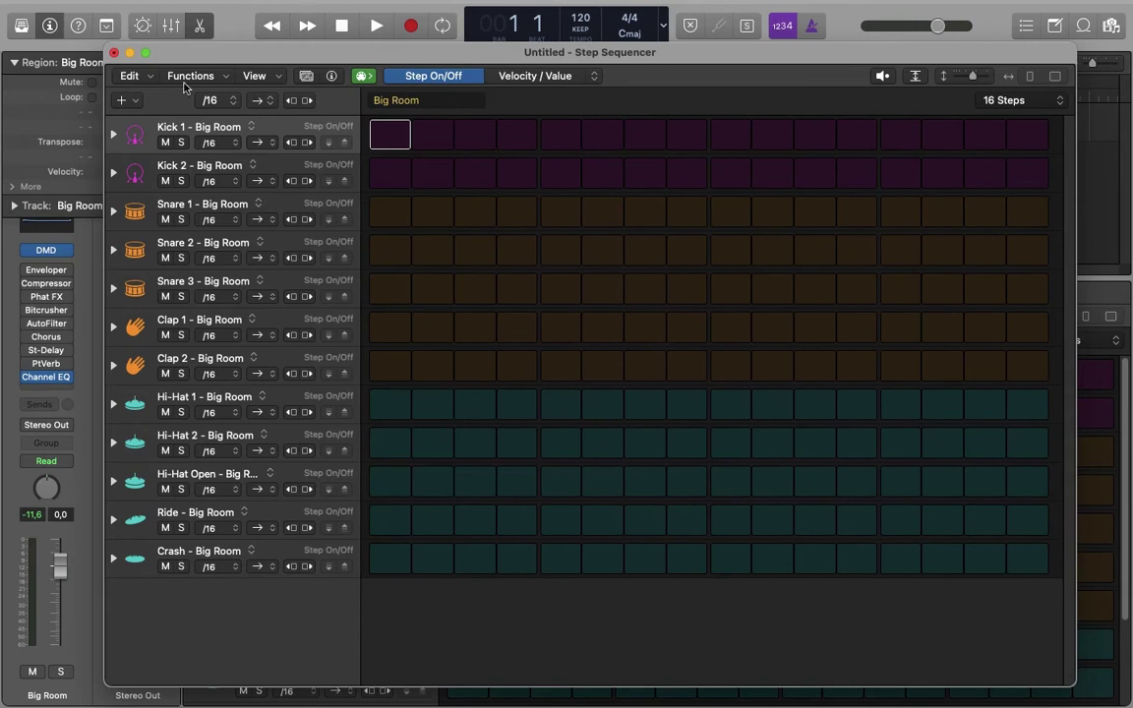
left_click(113, 53)
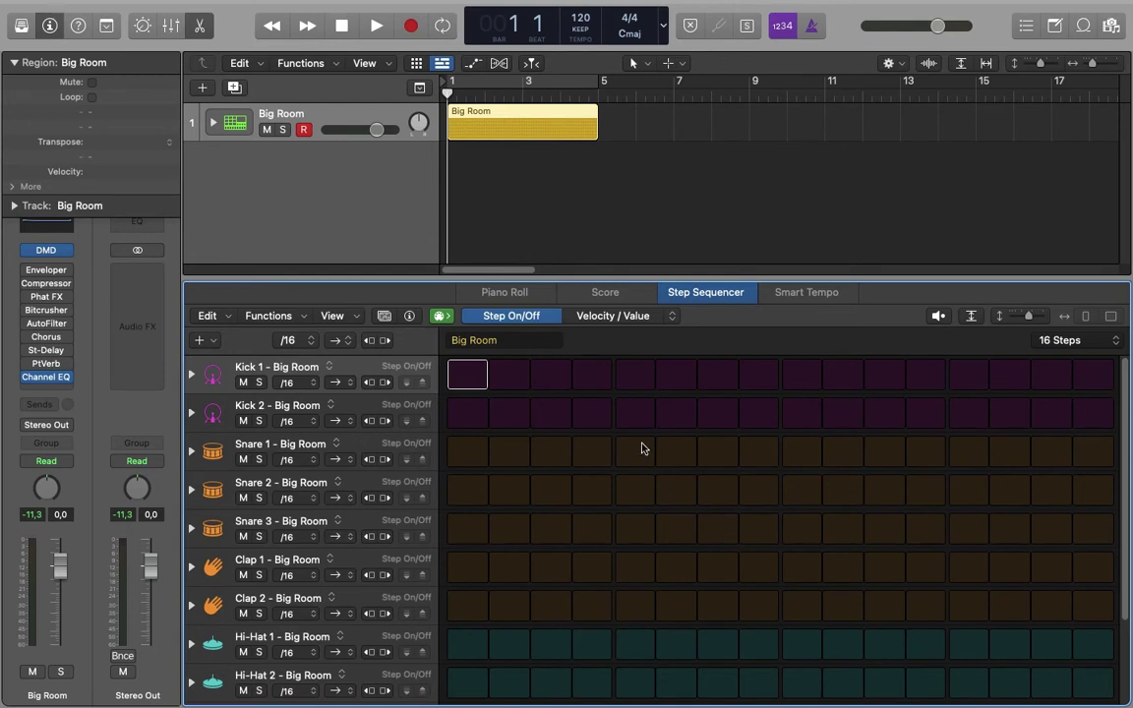
Turn on steps 1, 5, 9 and 13 of the Kick 1 row in the pattern
left_click(476, 382)
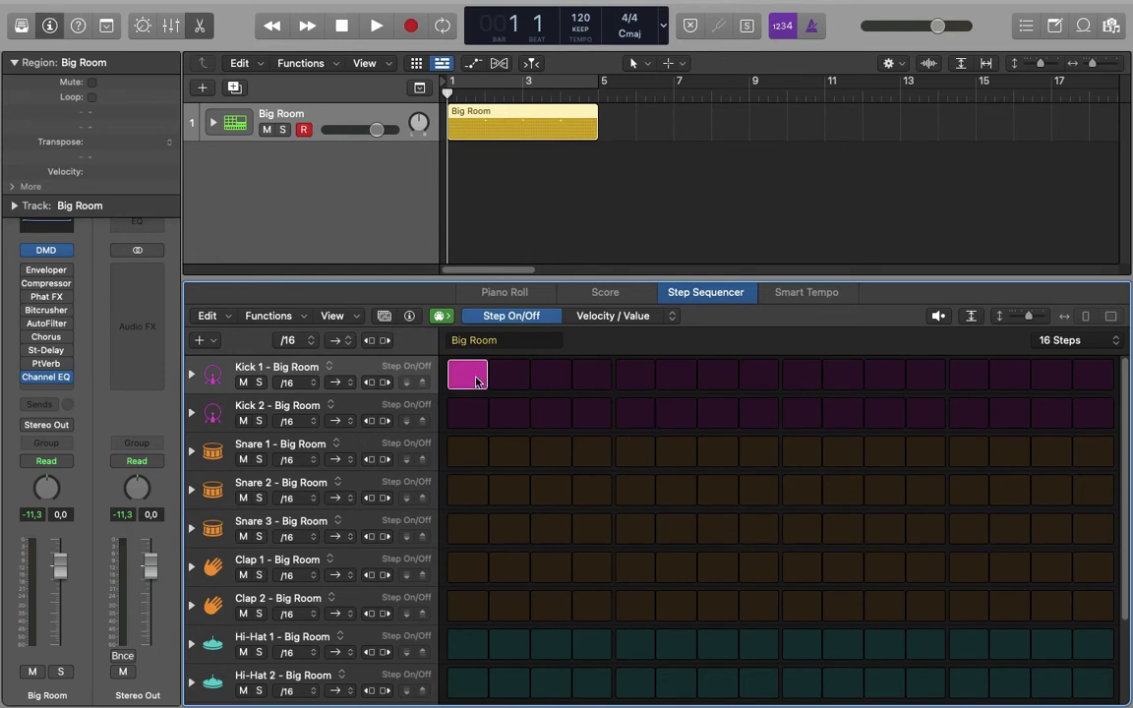
left_click(634, 378)
left_click(804, 382)
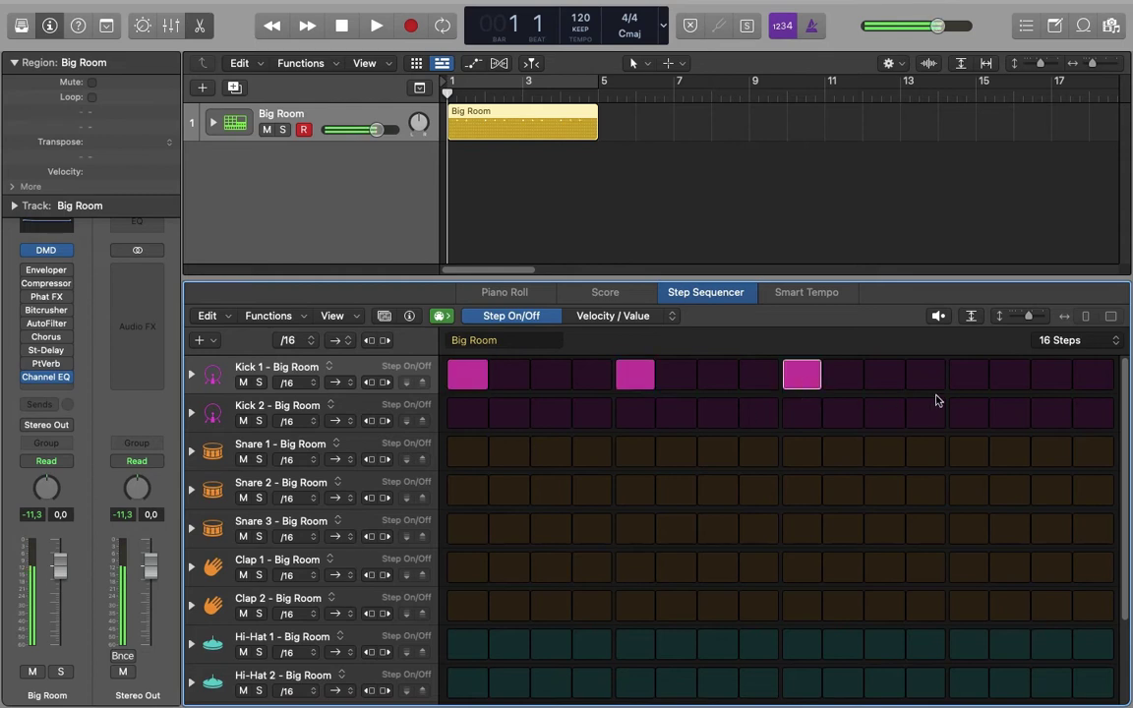
left_click(967, 378)
left_click(967, 378)
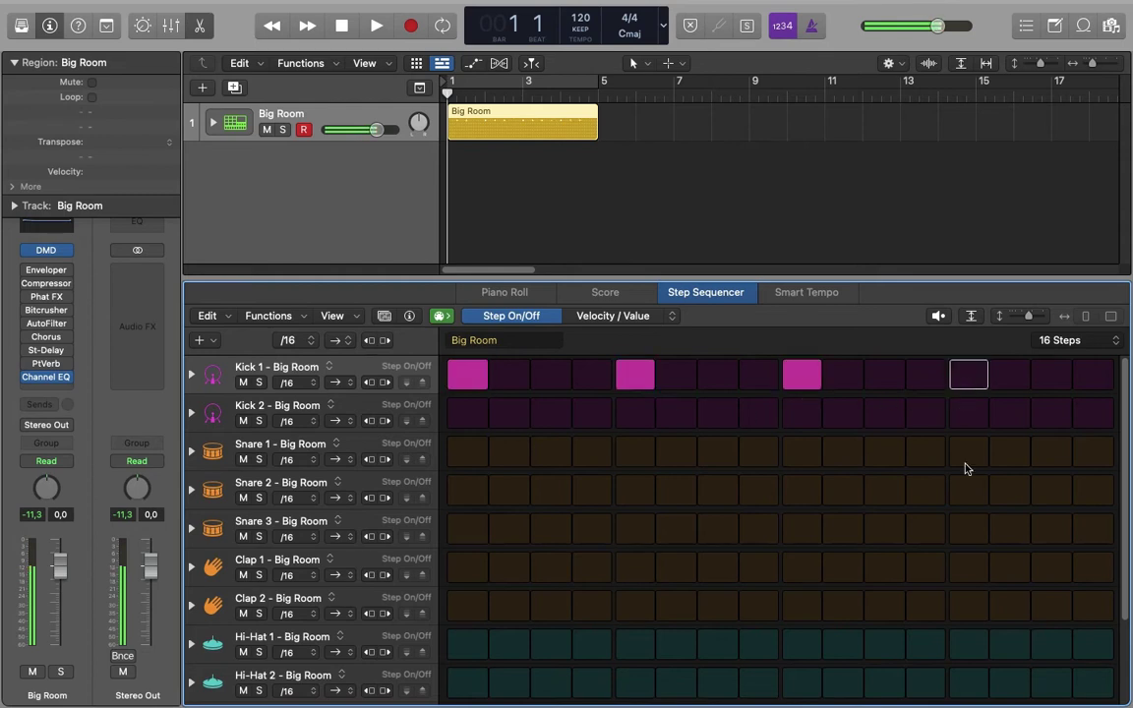
left_click(971, 381)
Turn on step 5 of the Snare 1 row, switching step 6 on and back off
left_click(639, 455)
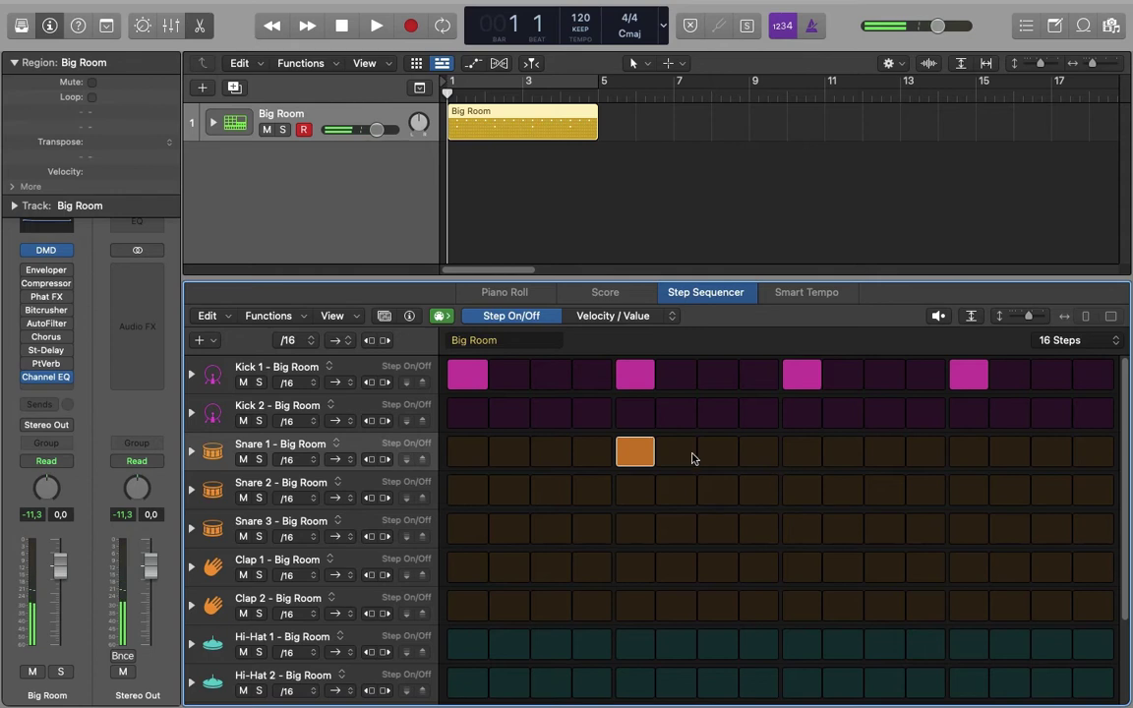
left_click(692, 459)
left_click(674, 452)
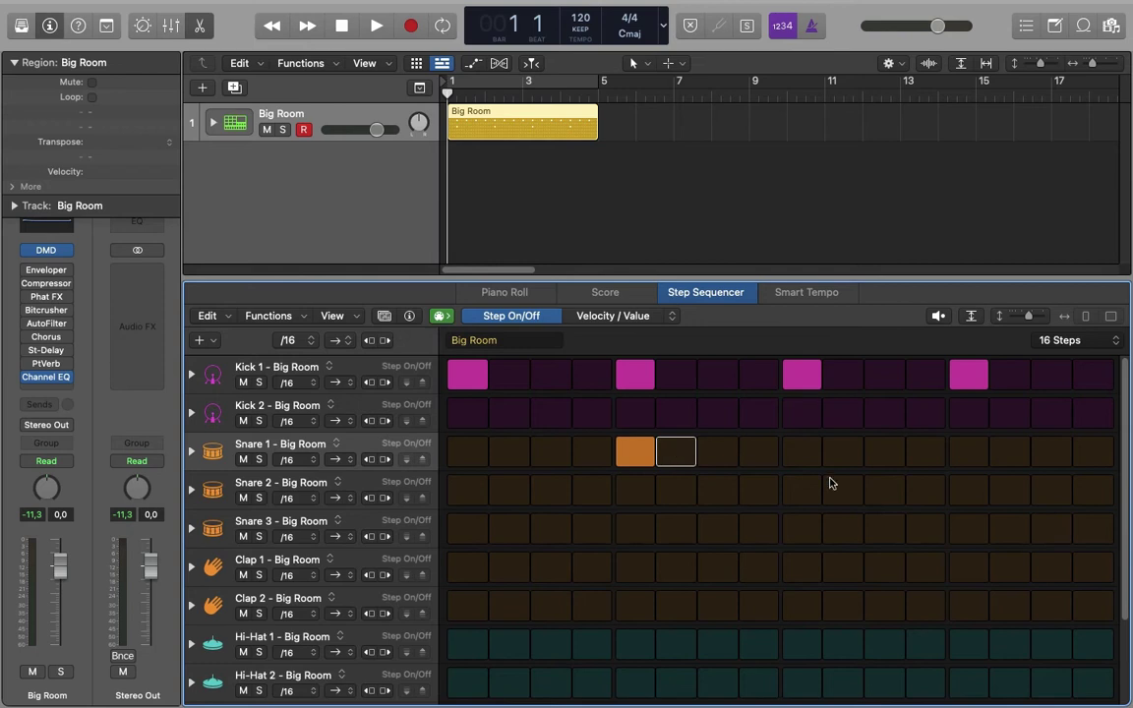
Preview the kick and snare pattern in the Step Sequencer and stop the playback
left_click(940, 318)
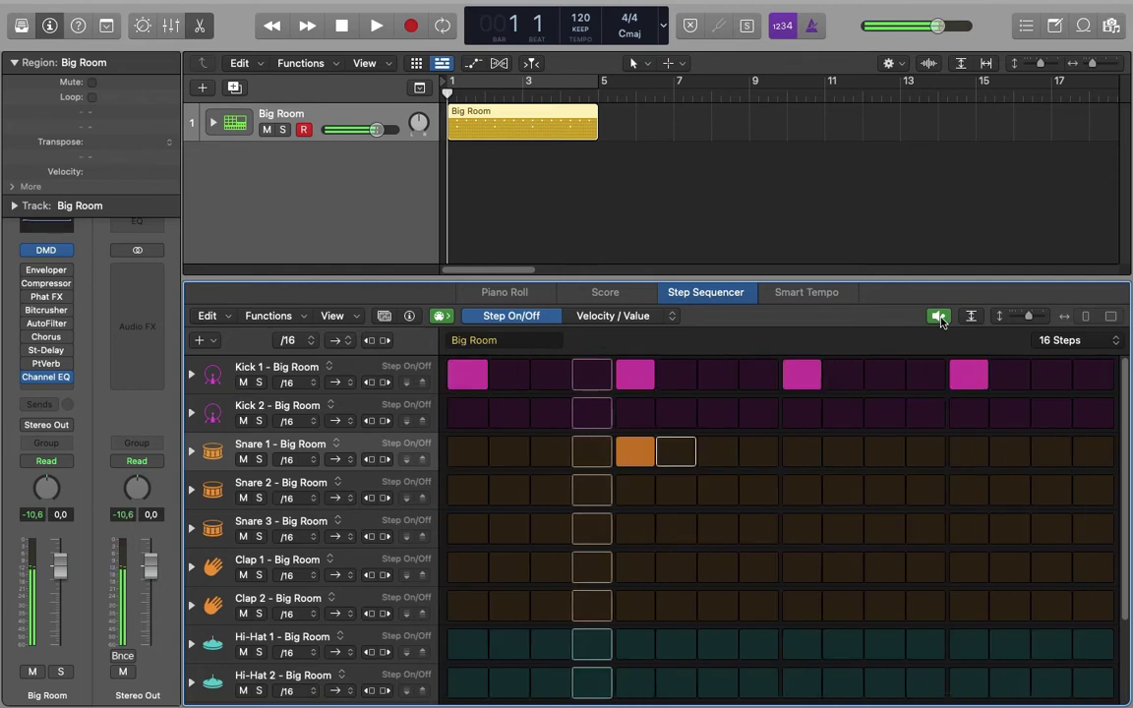
left_click(940, 317)
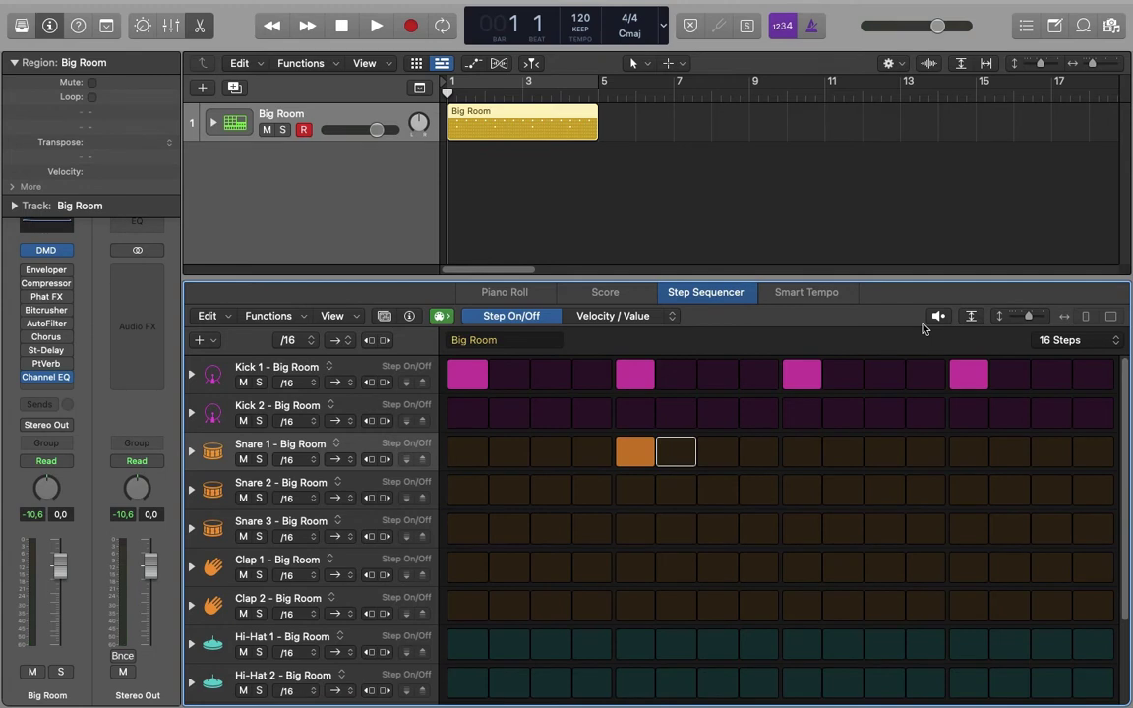
key("alt+space")
Create a second, empty pattern region at bar 5 and view the first region's pattern for comparison
right_click(620, 131)
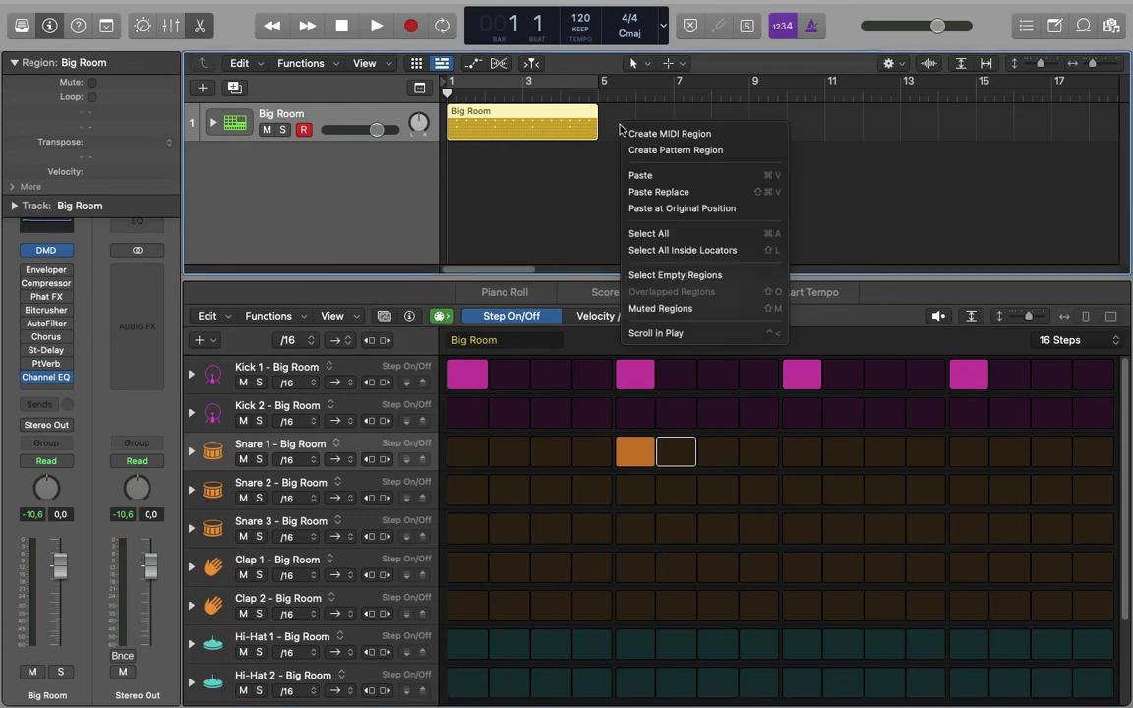
left_click(704, 150)
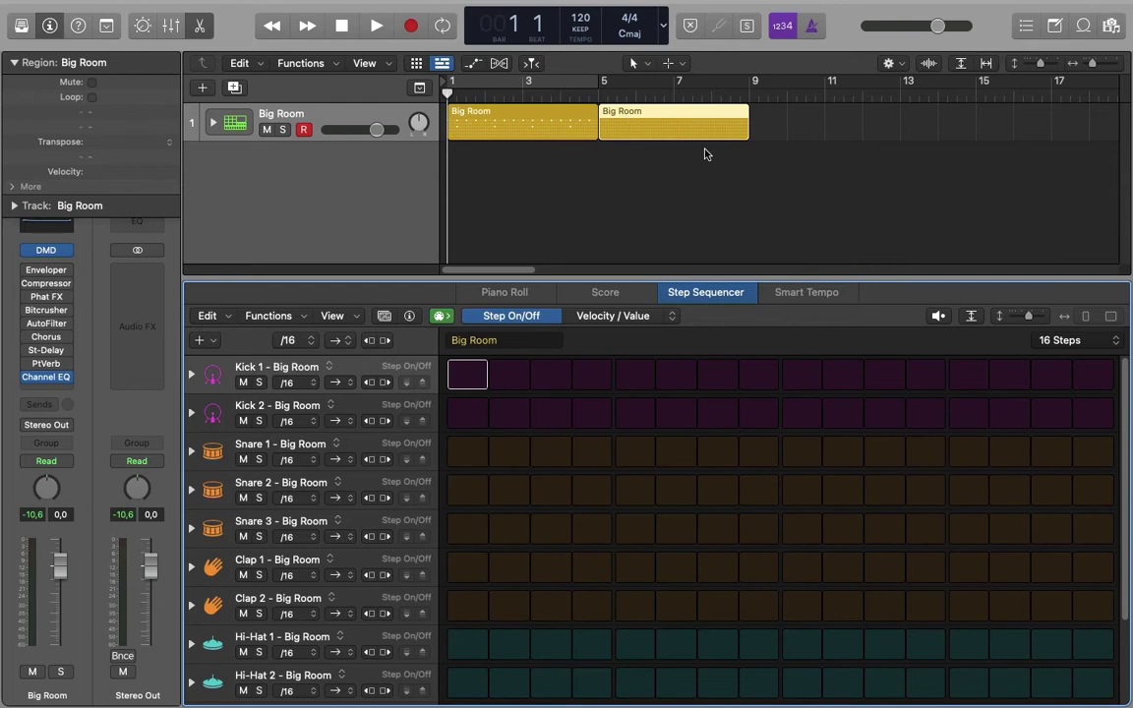
left_click(528, 132)
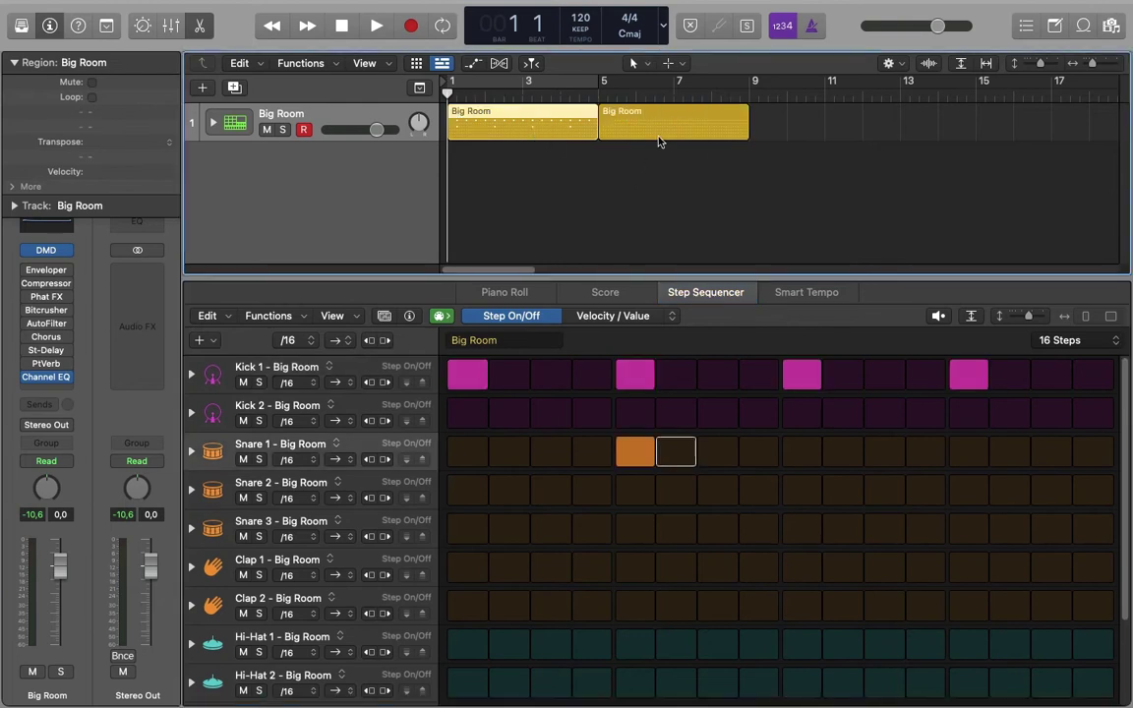
Turn on steps 1, 3 and 5 of the Kick 1 row in the second pattern region
left_click(670, 132)
left_click(478, 379)
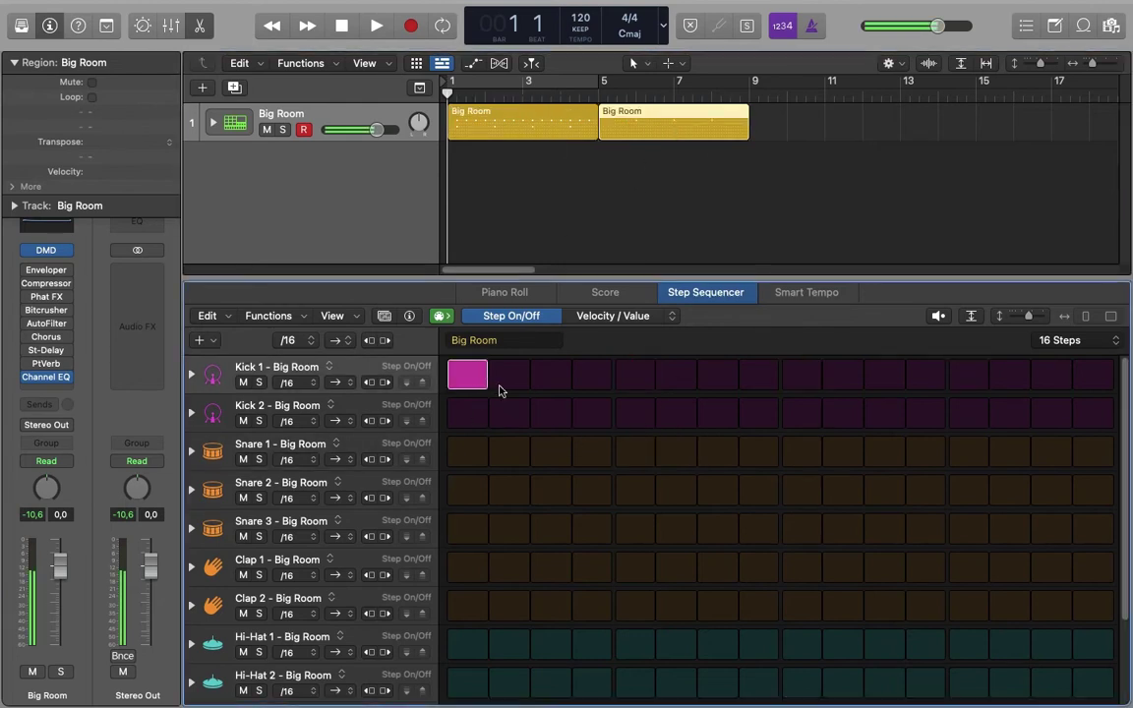
left_click(553, 383)
left_click(634, 386)
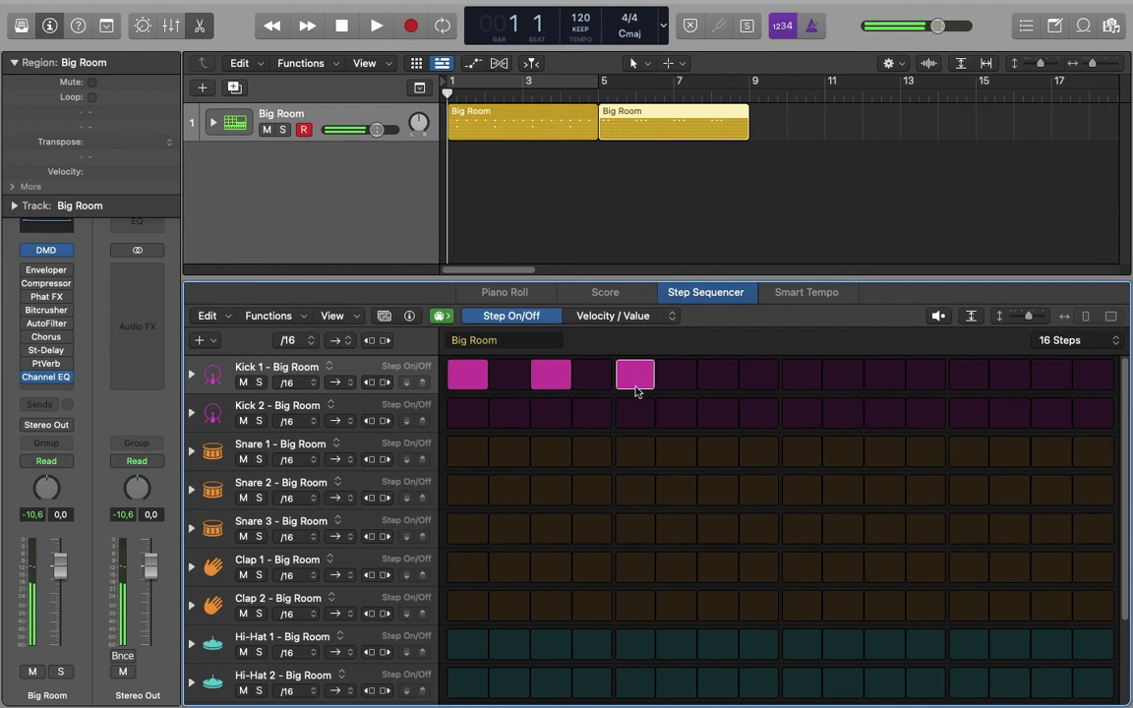
Delete the second pattern region at bar 5 from the Big Room track
left_click(550, 129)
left_click(700, 132)
key("Delete")
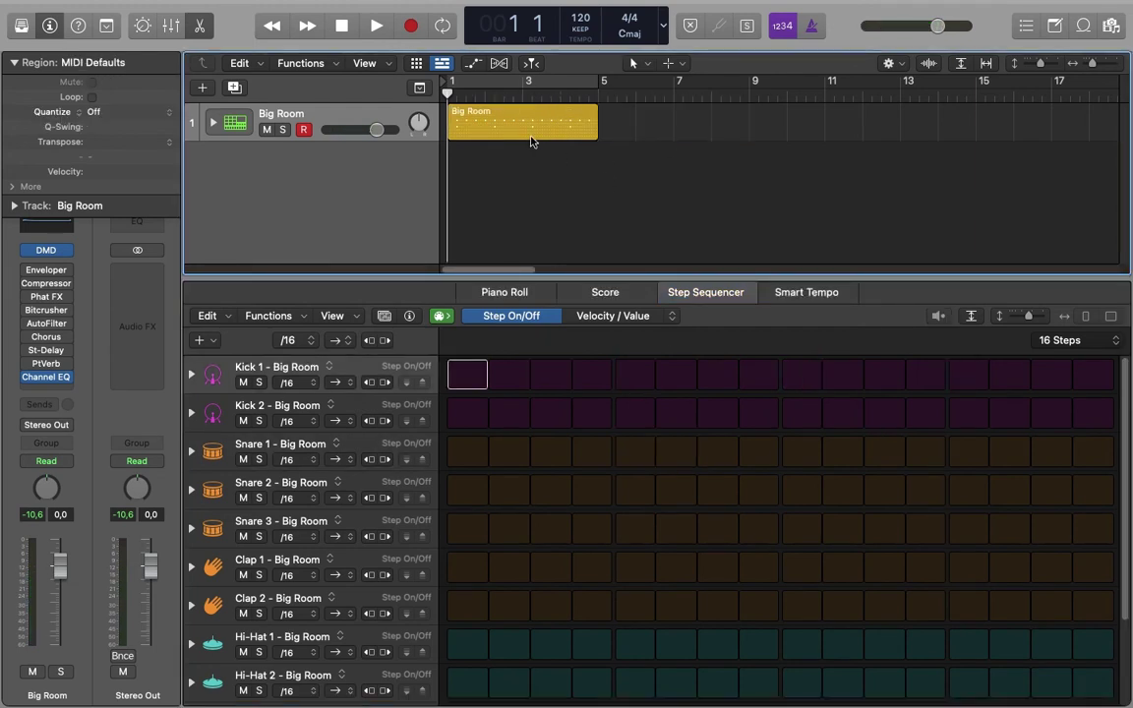
Copy the first pattern region to bar 5 and turn on steps 13 and 14 of the copy's Snare 1 row
left_click_drag(527, 134, 675, 135)
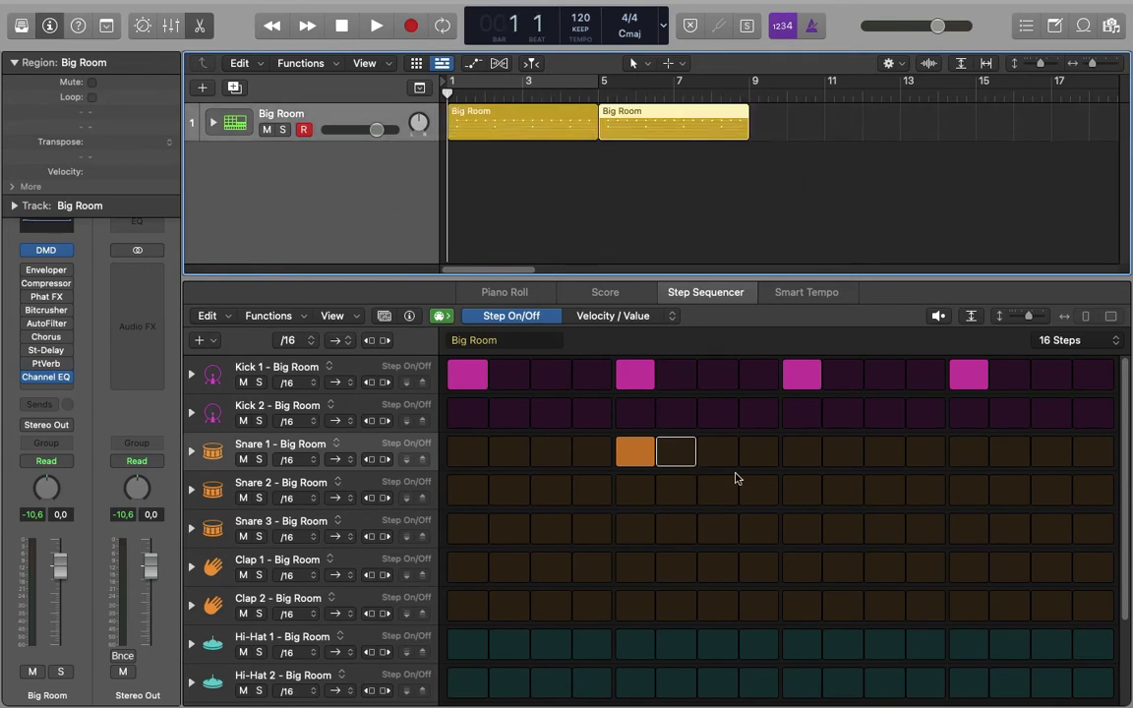
left_click(967, 455)
left_click(1013, 459)
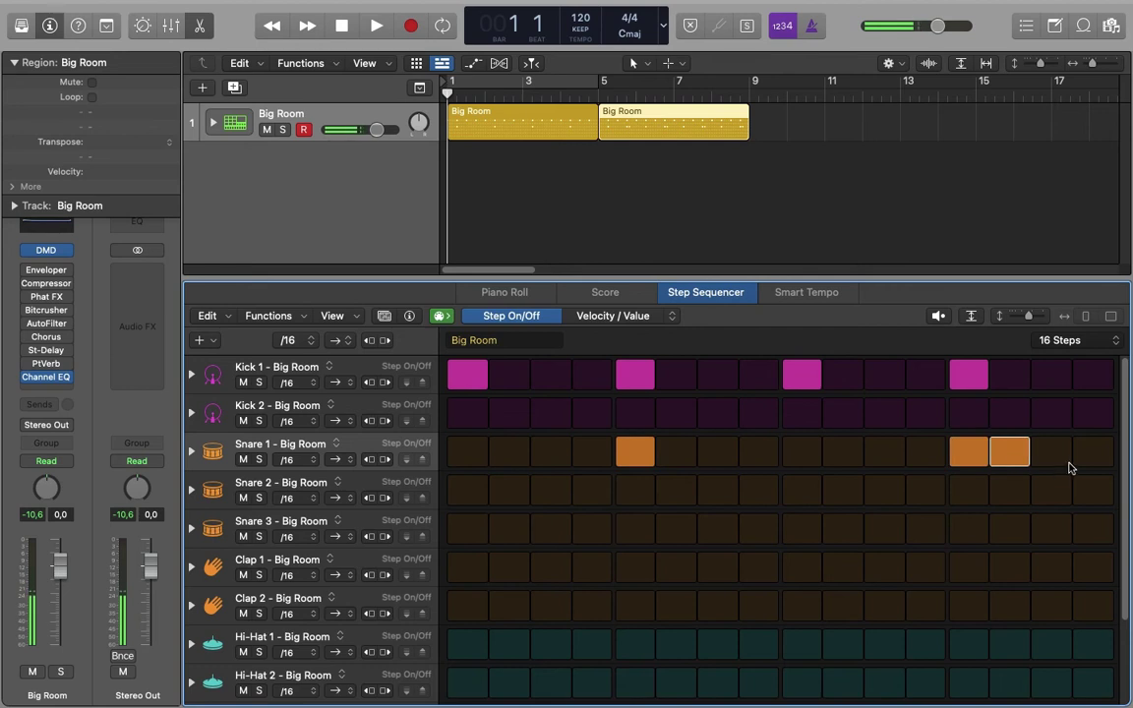
Turn on steps 15 and 16 of the copied region's Snare 1 row and view the first region's pattern for comparison
left_click(1060, 460)
left_click(1099, 459)
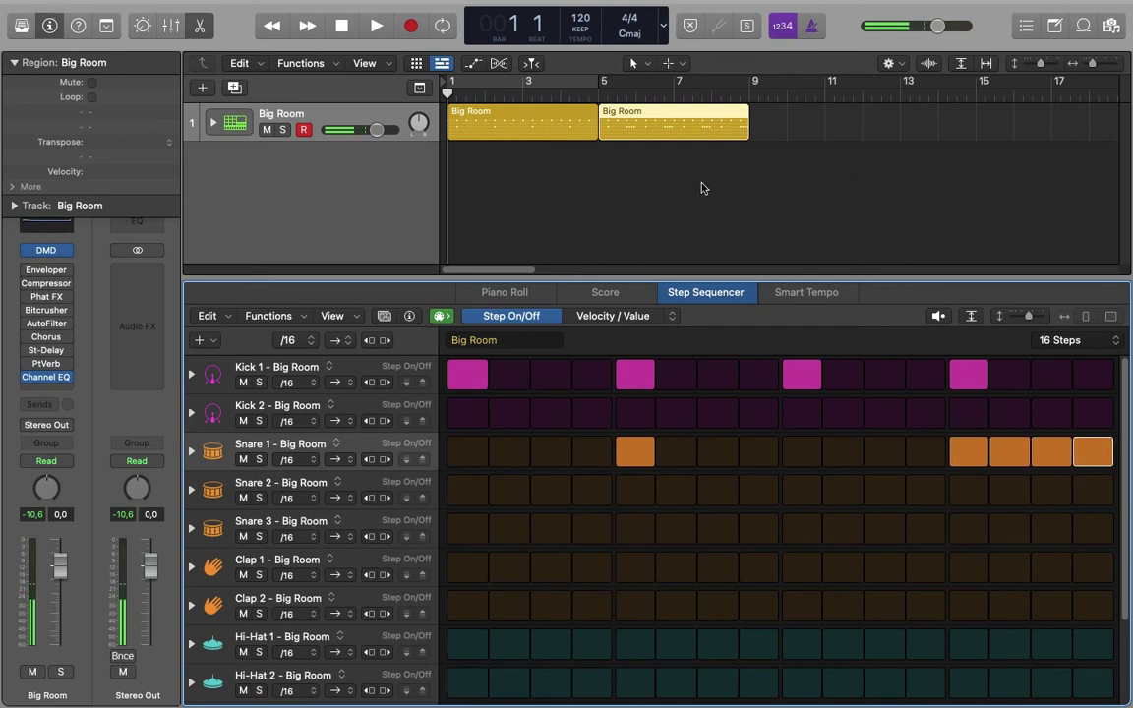
left_click(482, 108)
Delete the copied pattern region at bar 5 from the Big Room track
left_click(629, 135)
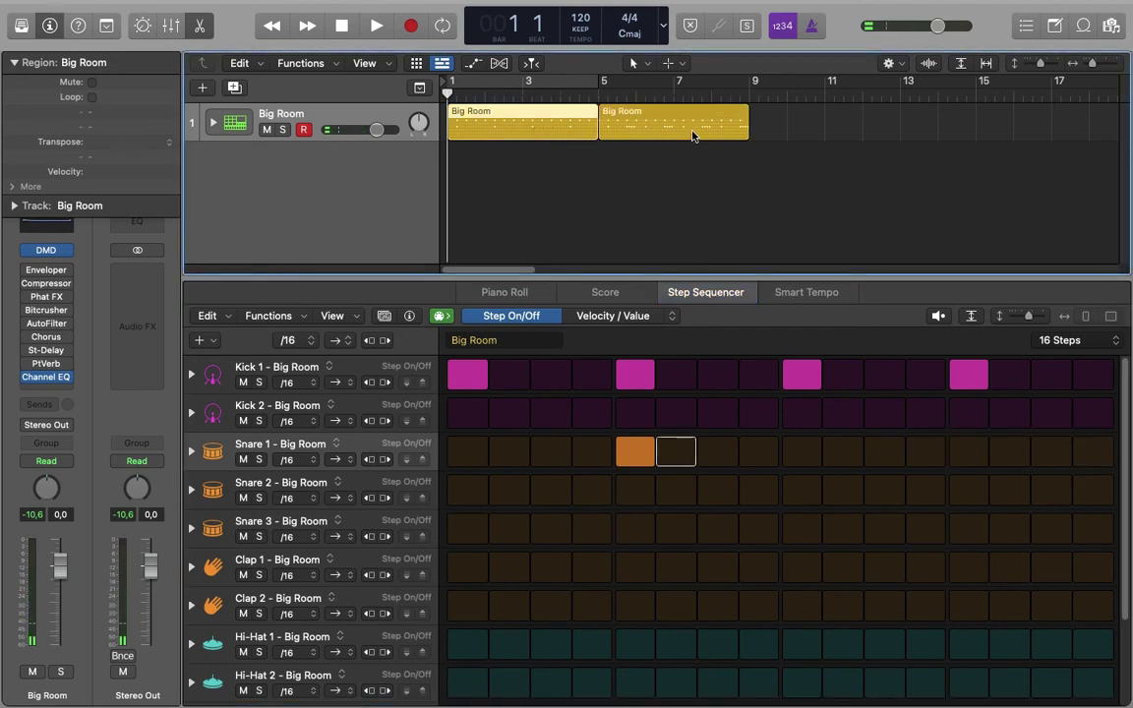
key("Delete")
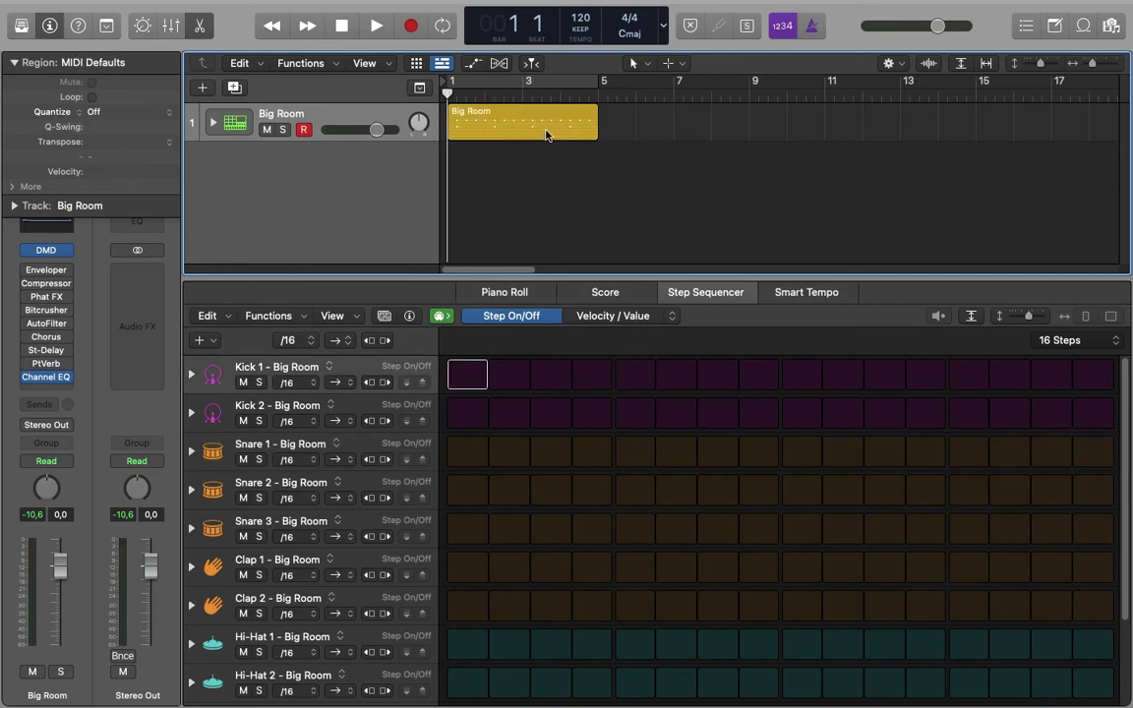
Extend the remaining Big Room region to bar 7 and further to bar 9, and play back the repeating pattern
left_click_drag(596, 140, 671, 145)
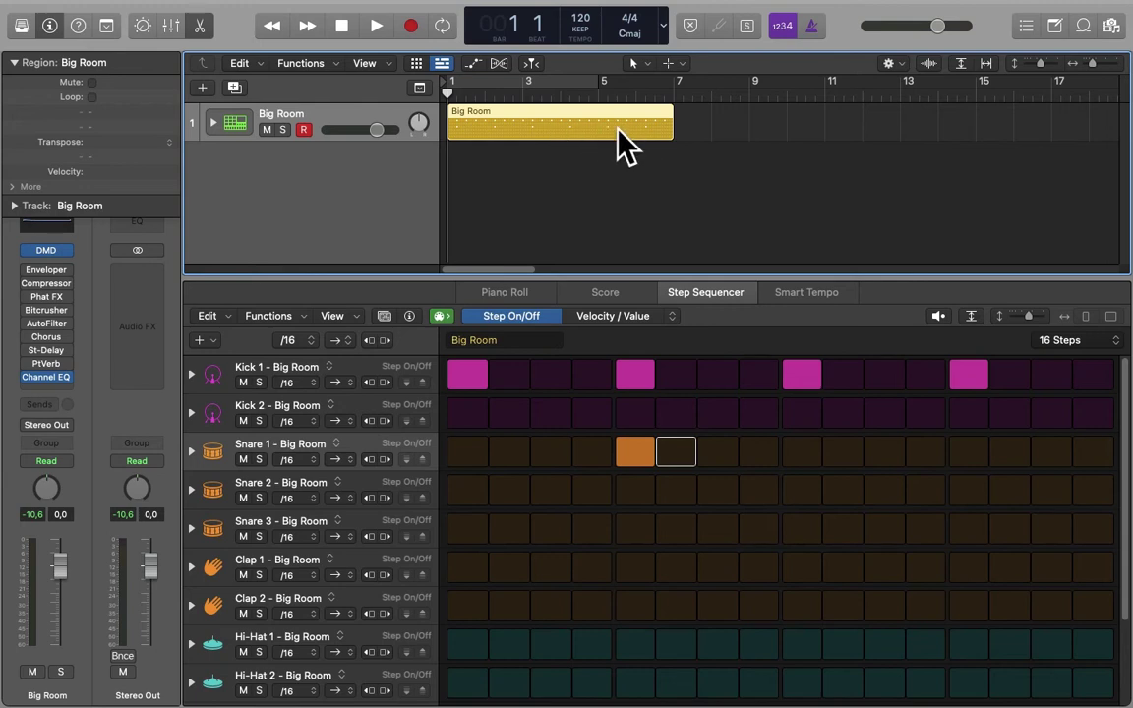
left_click_drag(674, 139, 747, 142)
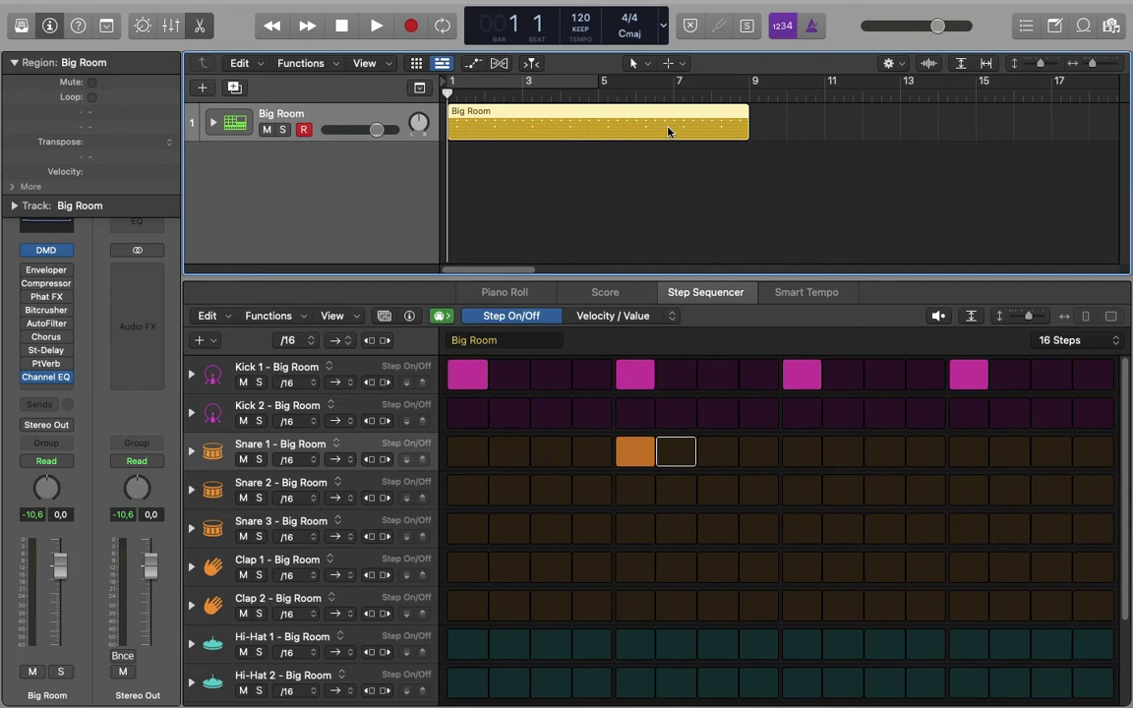
key("space")
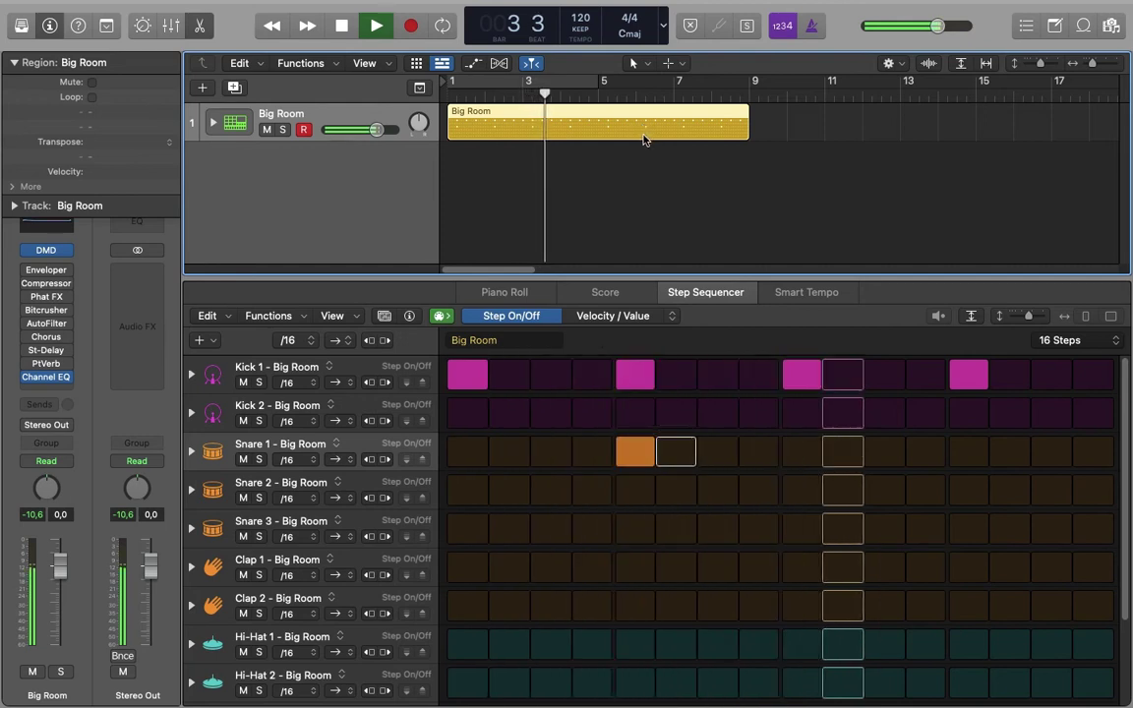
key("space")
Shorten the Big Room region so it ends at bar 3 and return the playhead to the project start
left_click_drag(745, 141, 523, 144)
key("Return")
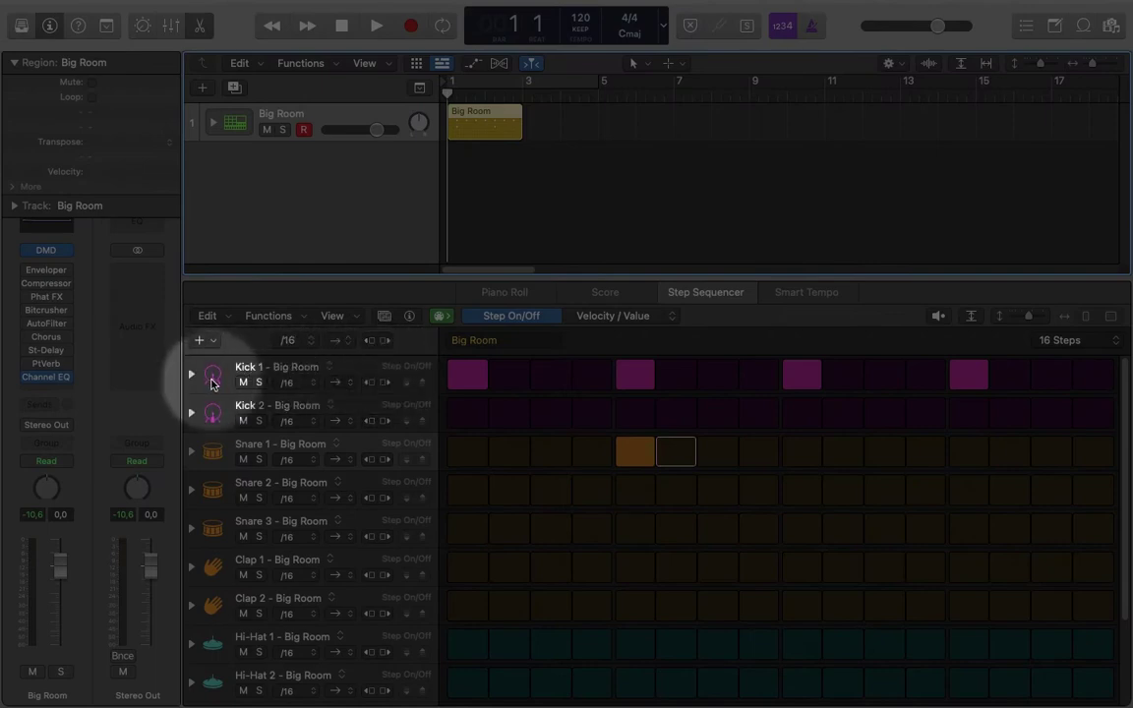
Examine the Kick 1 row's Velocity and Note Repeat subrows and its row assignment options, keeping Kick 1 - Big Room assigned
left_click(191, 377)
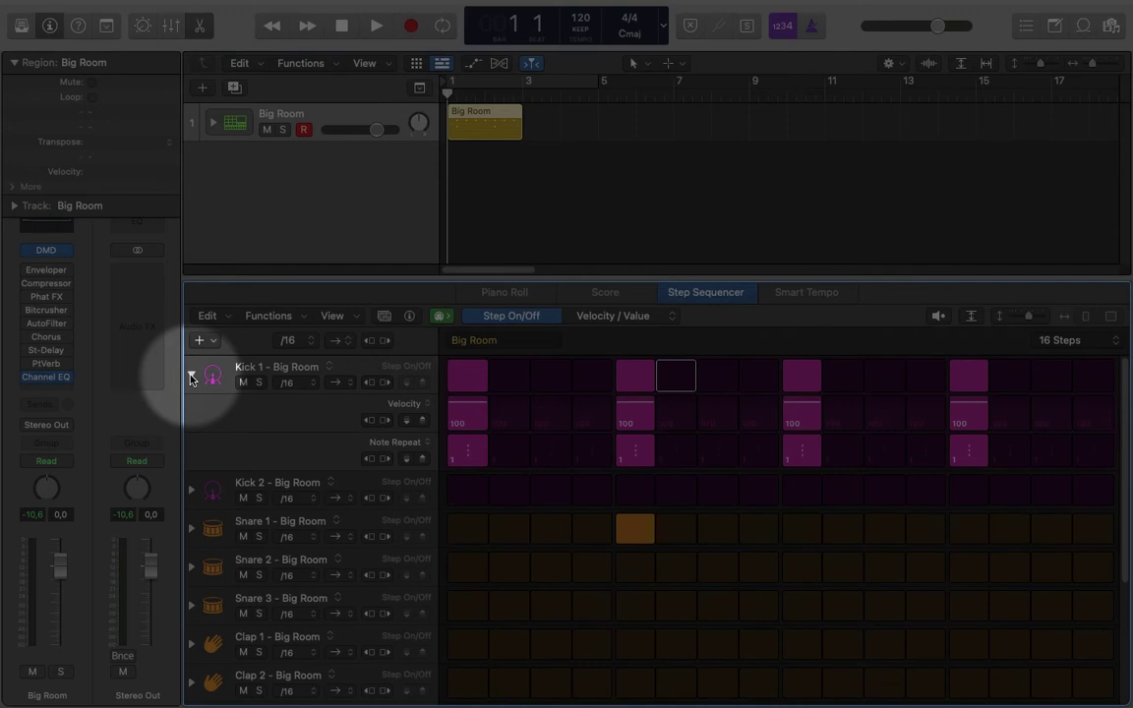
left_click(192, 378)
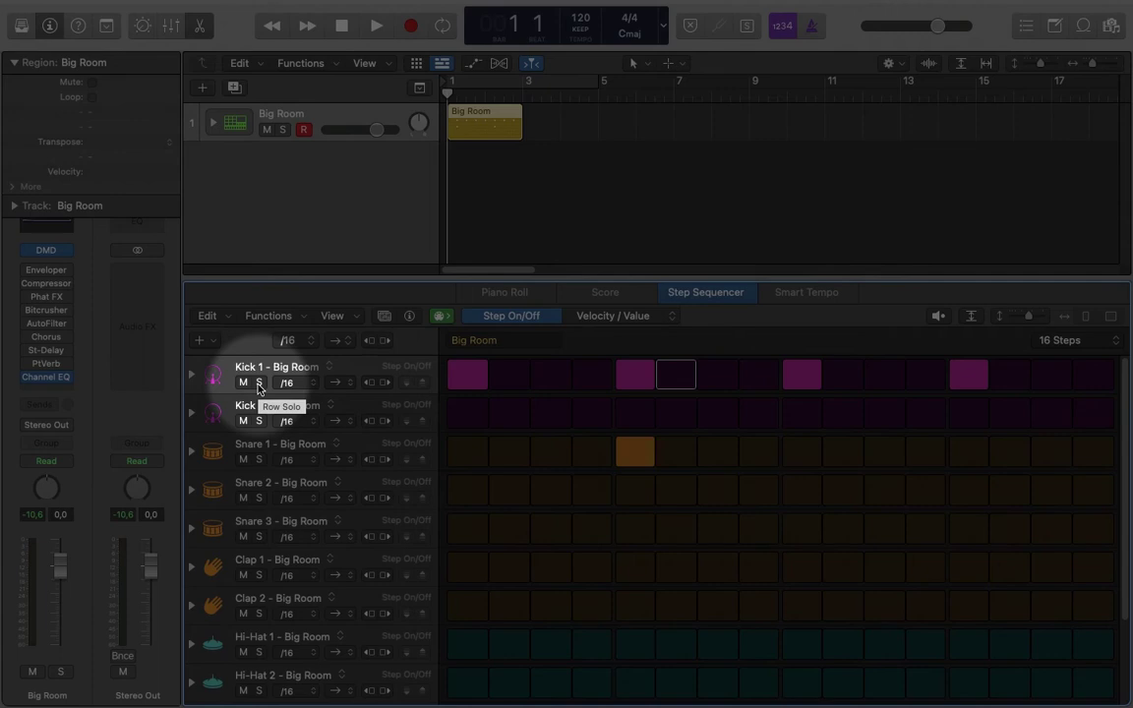
left_click(309, 368)
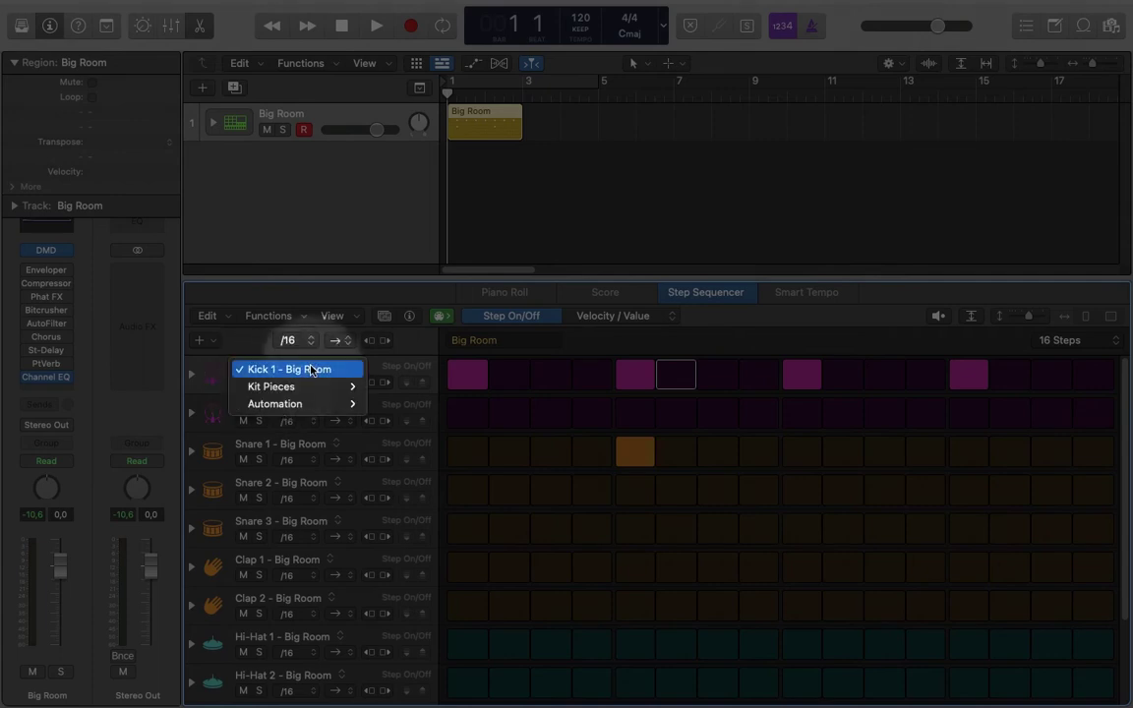
left_click(310, 368)
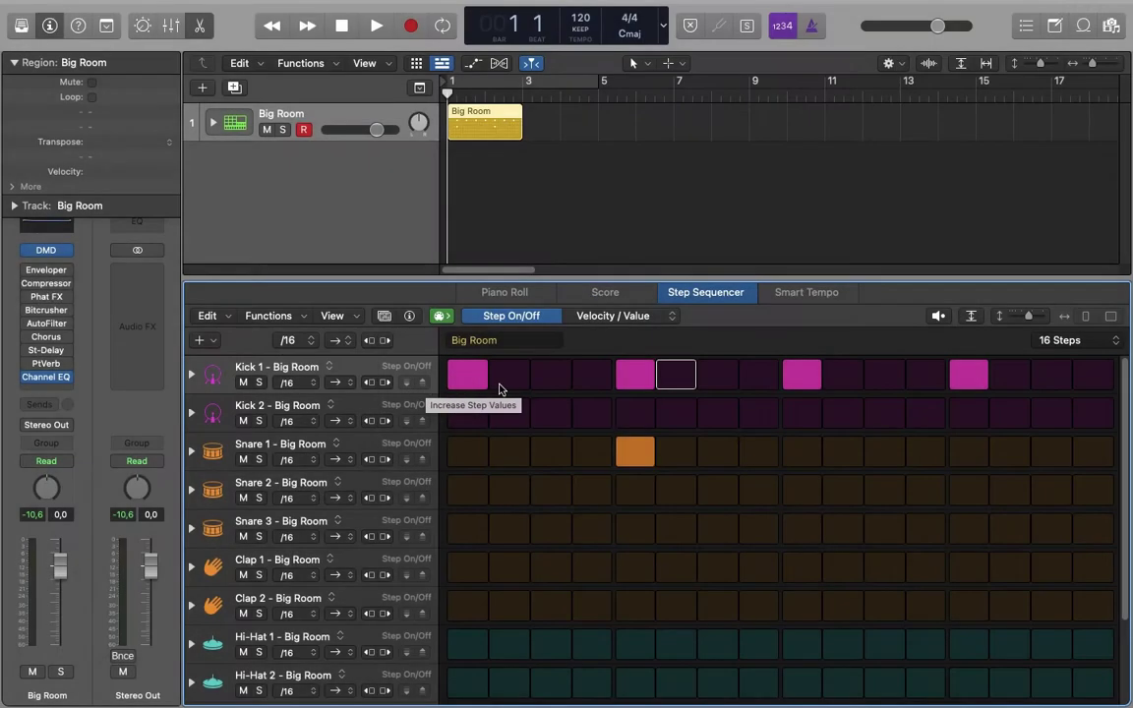
Load the Acoustic Groove and CR-78 Beat drum patterns from the pattern browser and preview them
left_click(383, 316)
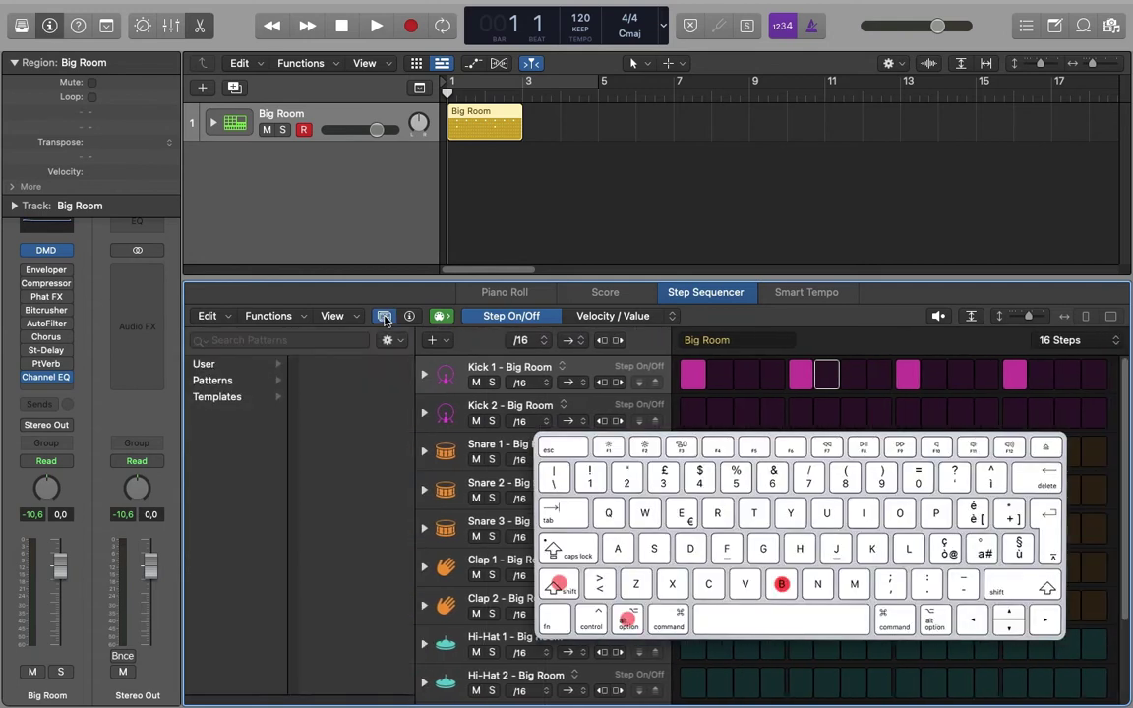
left_click(212, 382)
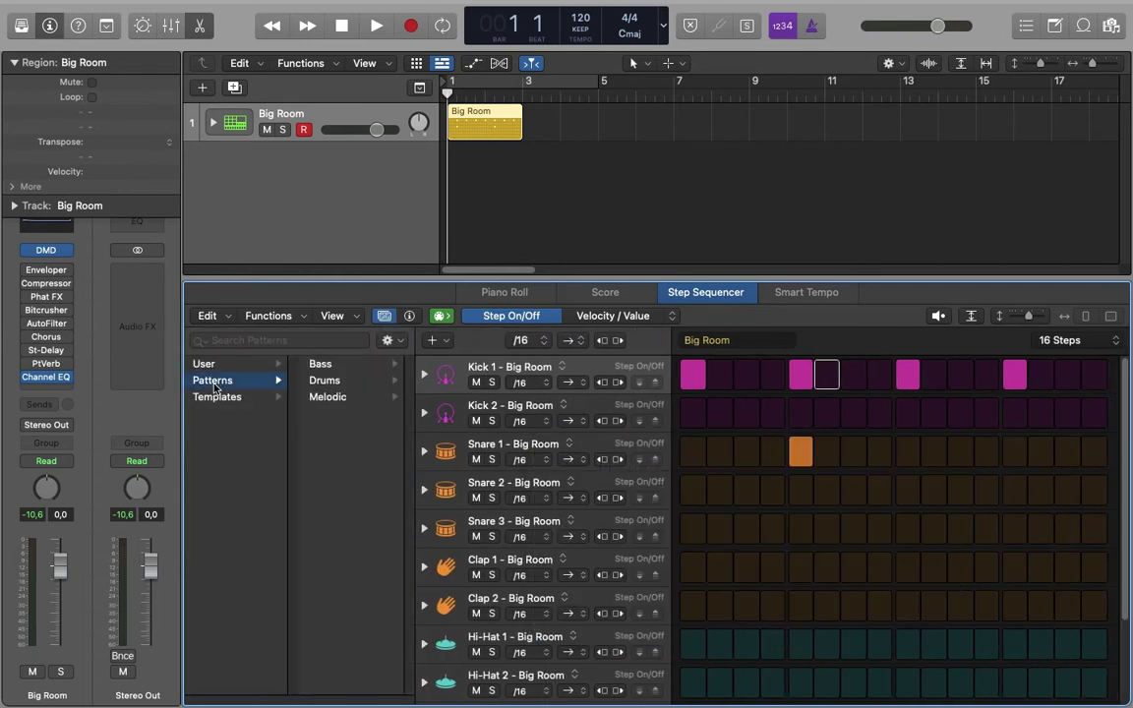
left_click(325, 381)
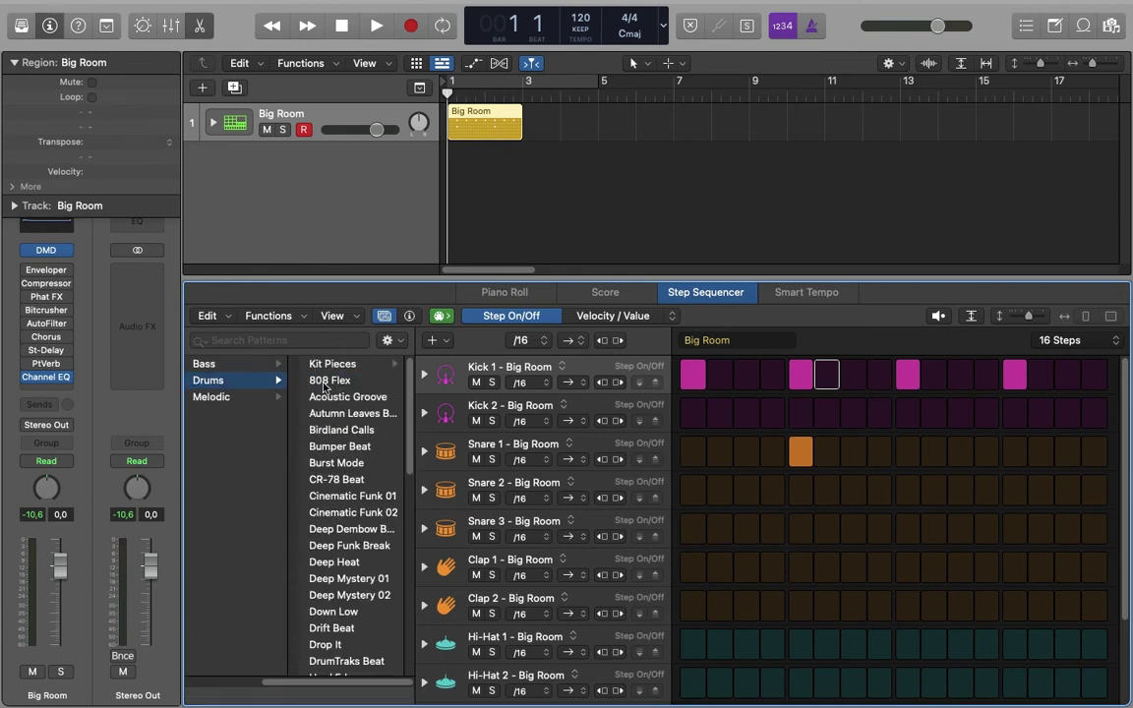
left_click(361, 397)
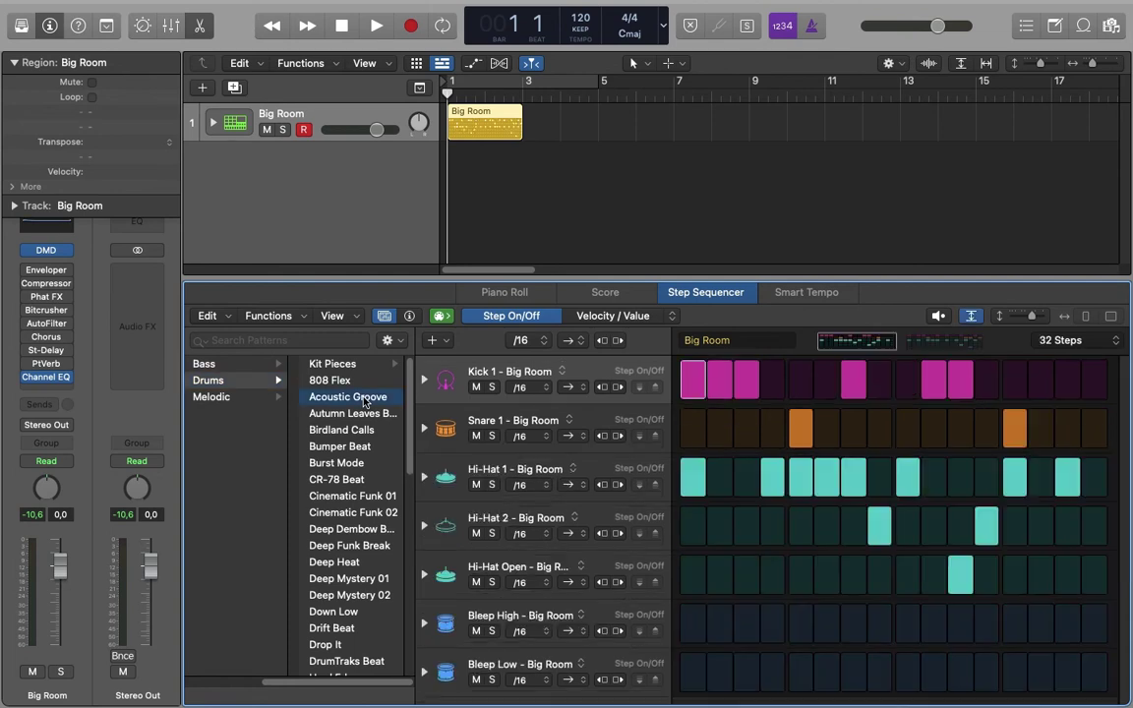
left_click(939, 317)
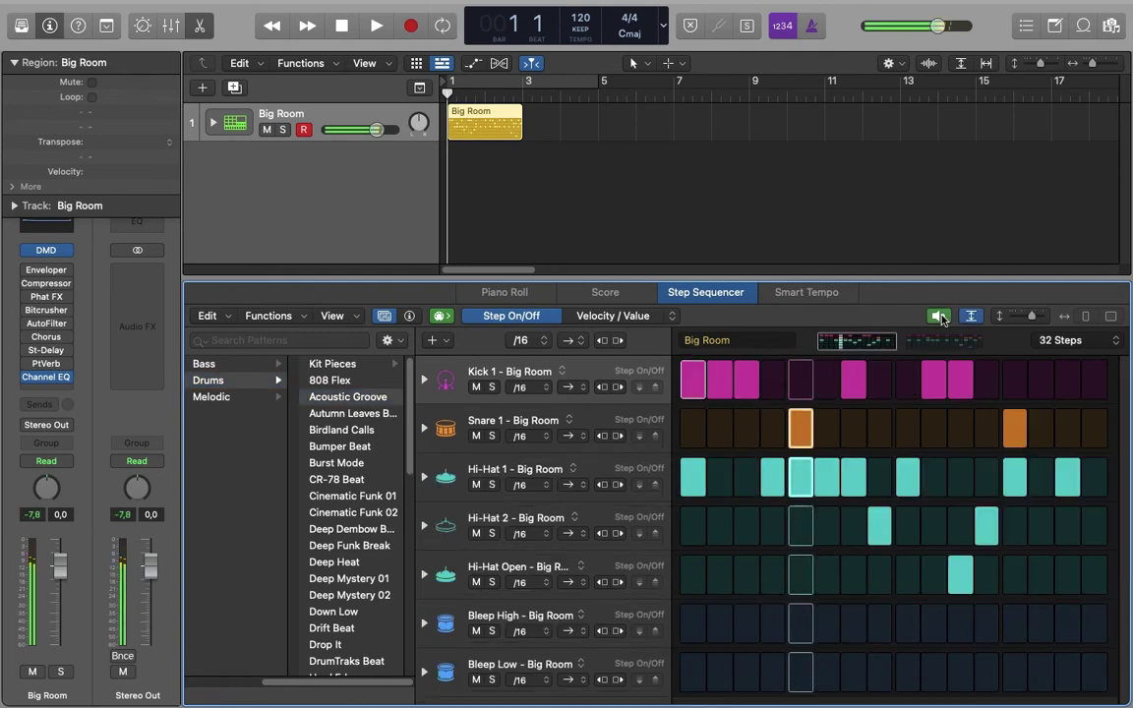
left_click(356, 480)
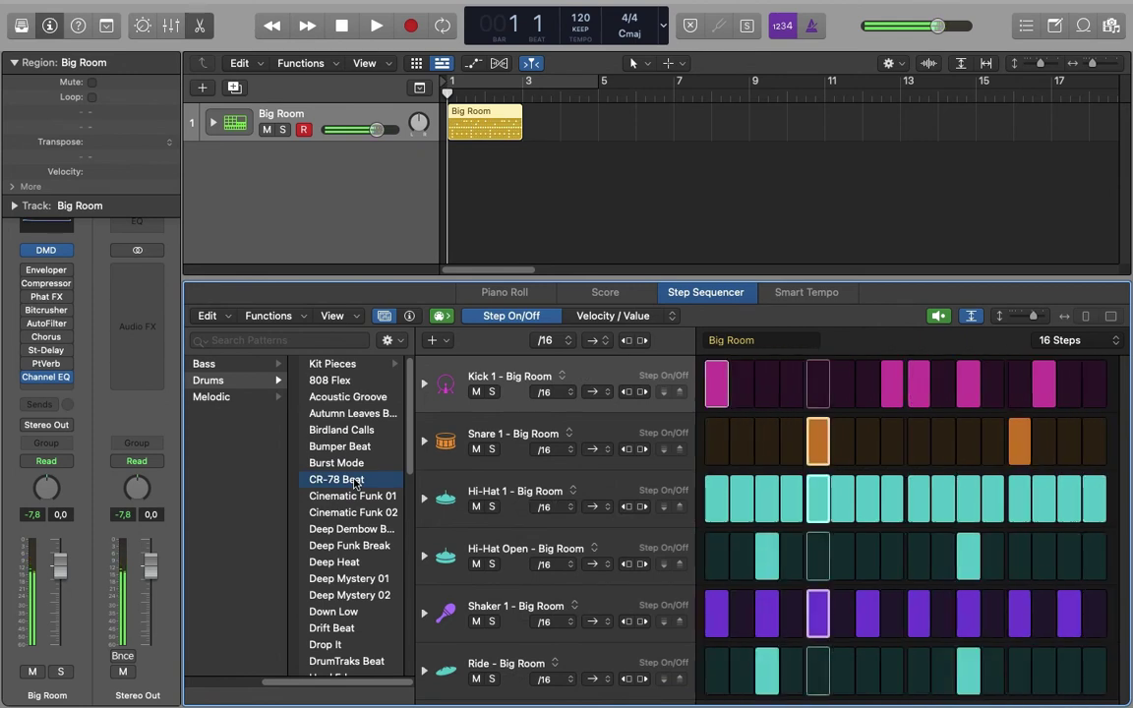
left_click(937, 317)
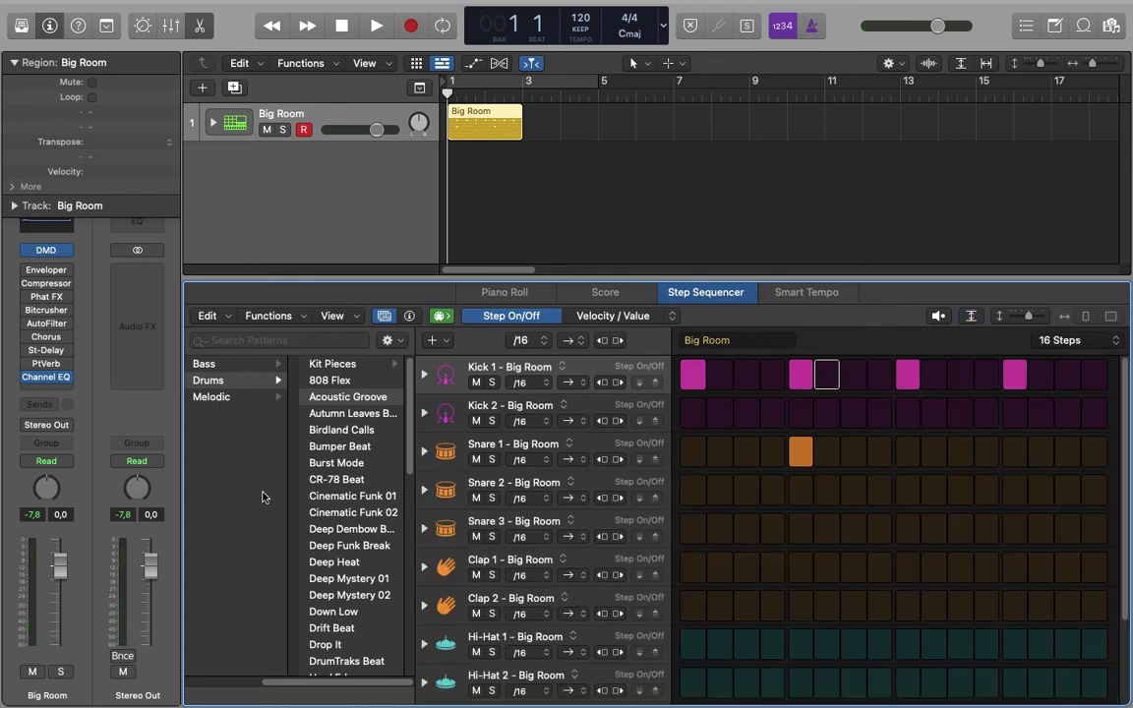
View the pattern browser's options for saving patterns and templates, and hide the browser
left_click(398, 340)
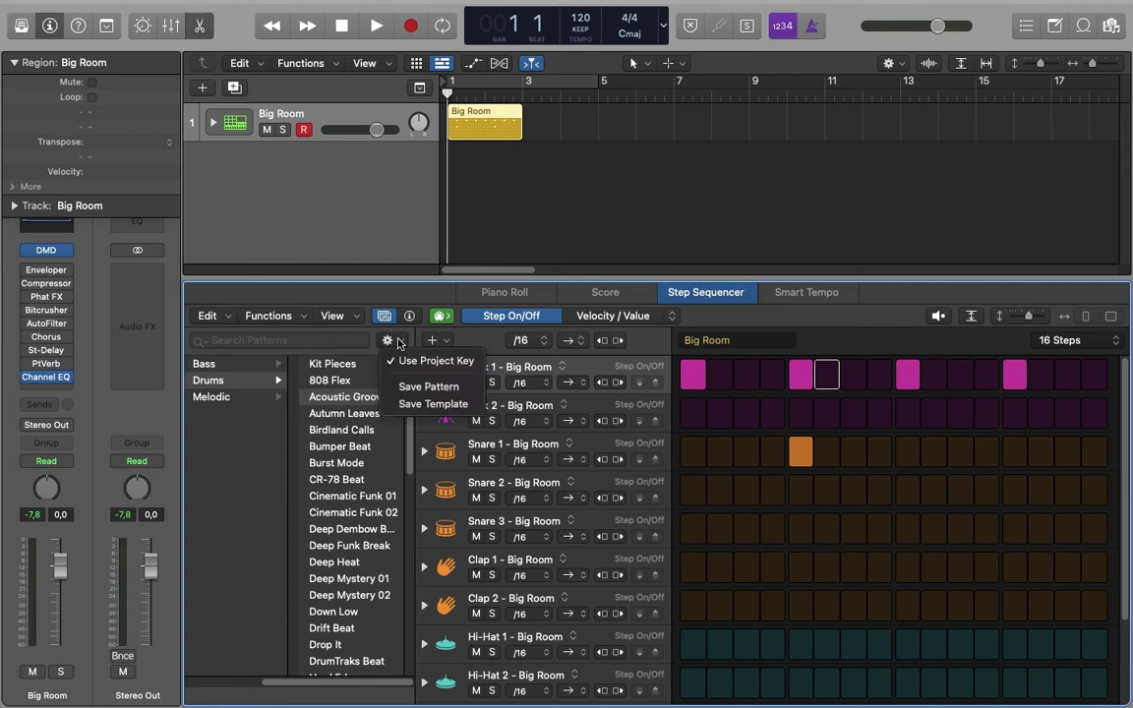
left_click(486, 340)
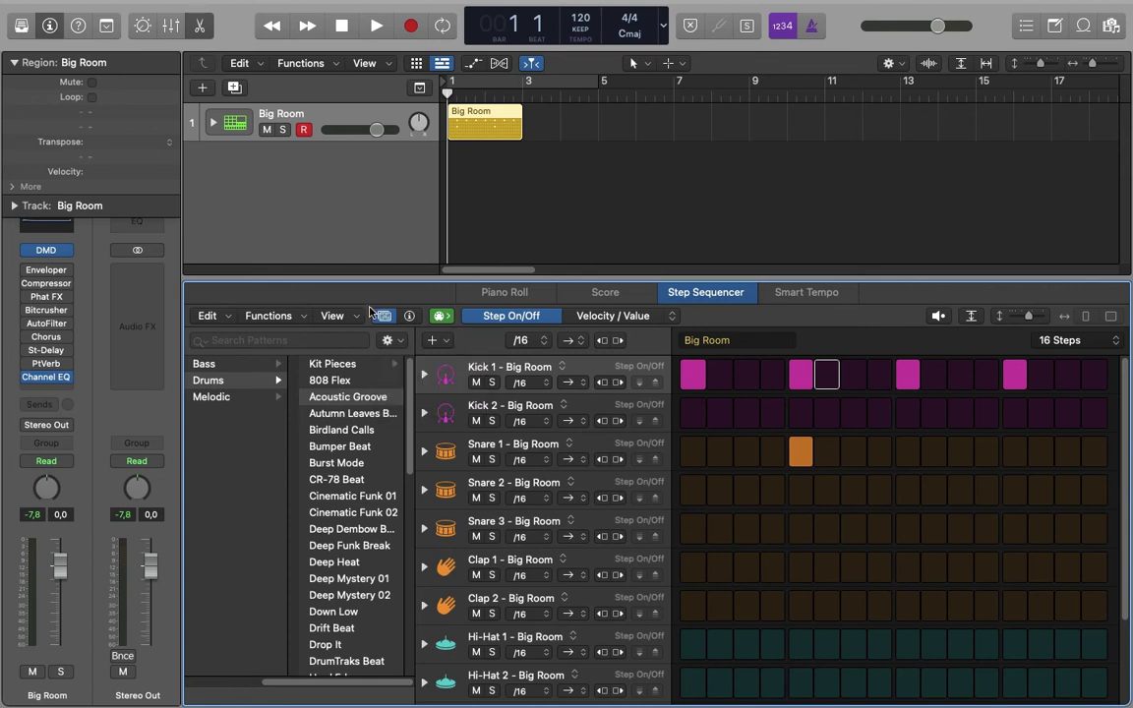
left_click(383, 317)
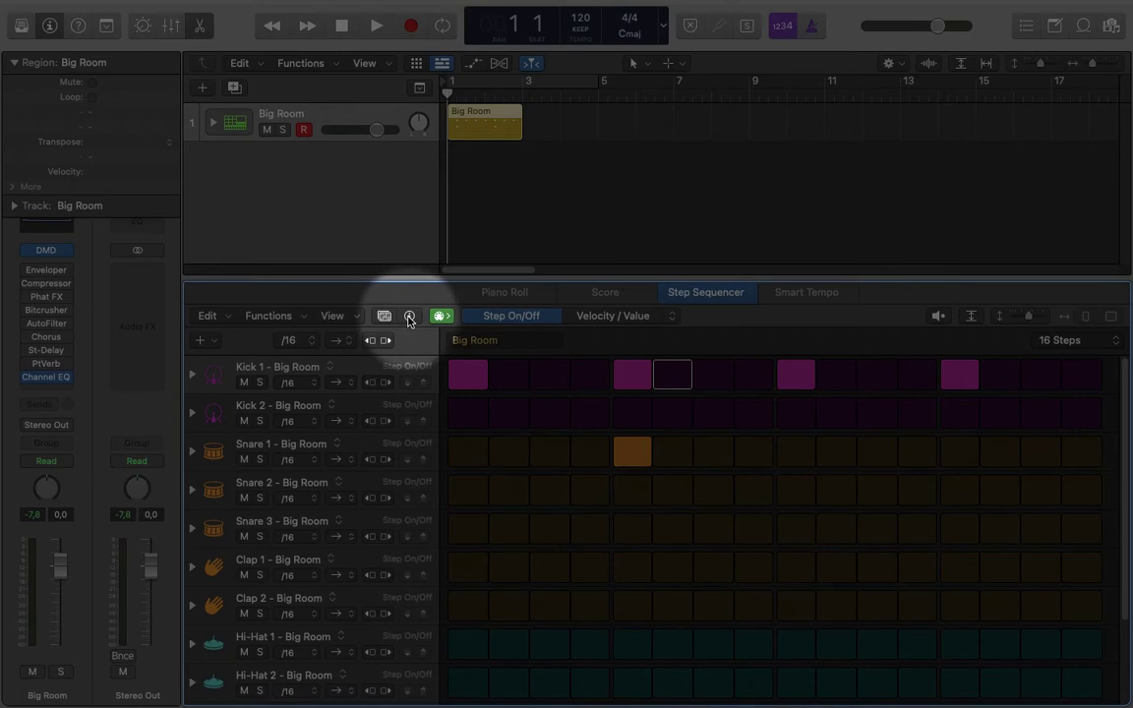
Examine the Pattern, Row and Step settings in the sequencer's local inspector, and hide the inspector
left_click(409, 319)
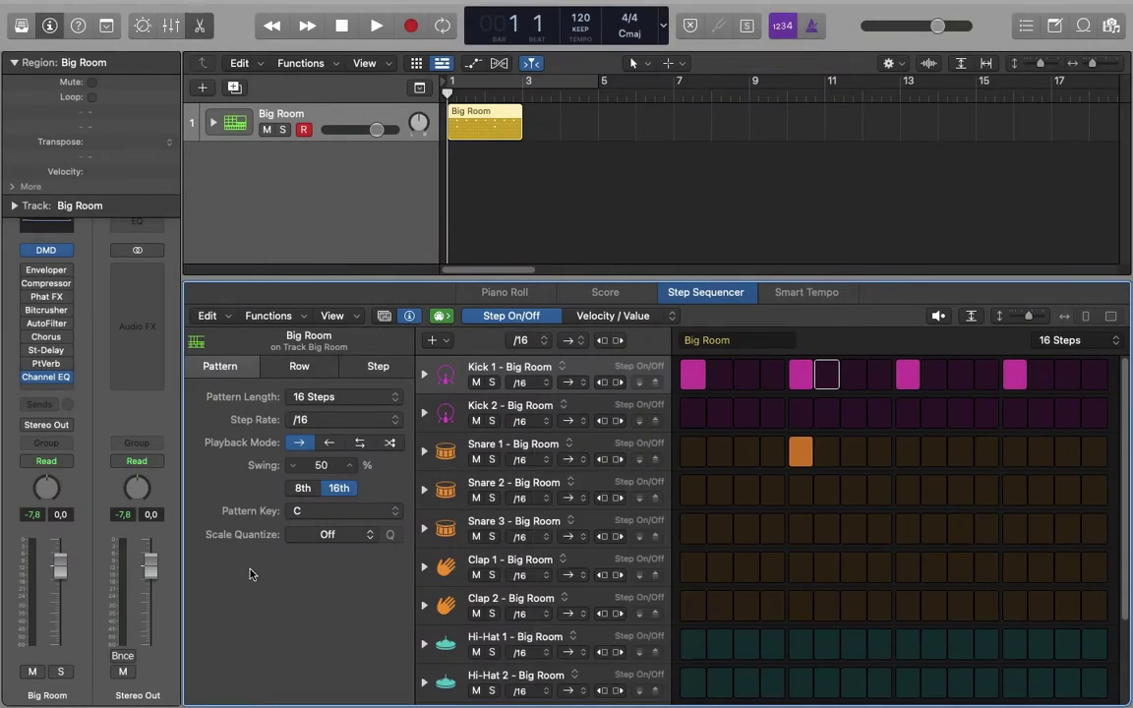
left_click(299, 367)
left_click(377, 368)
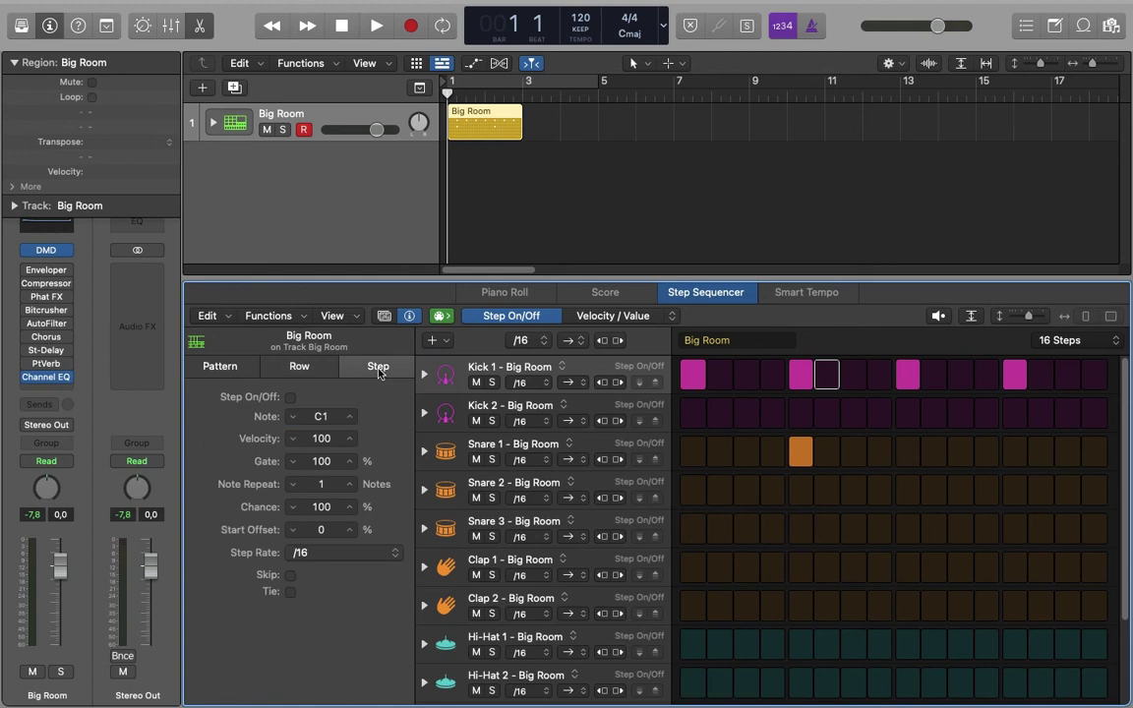
left_click(220, 366)
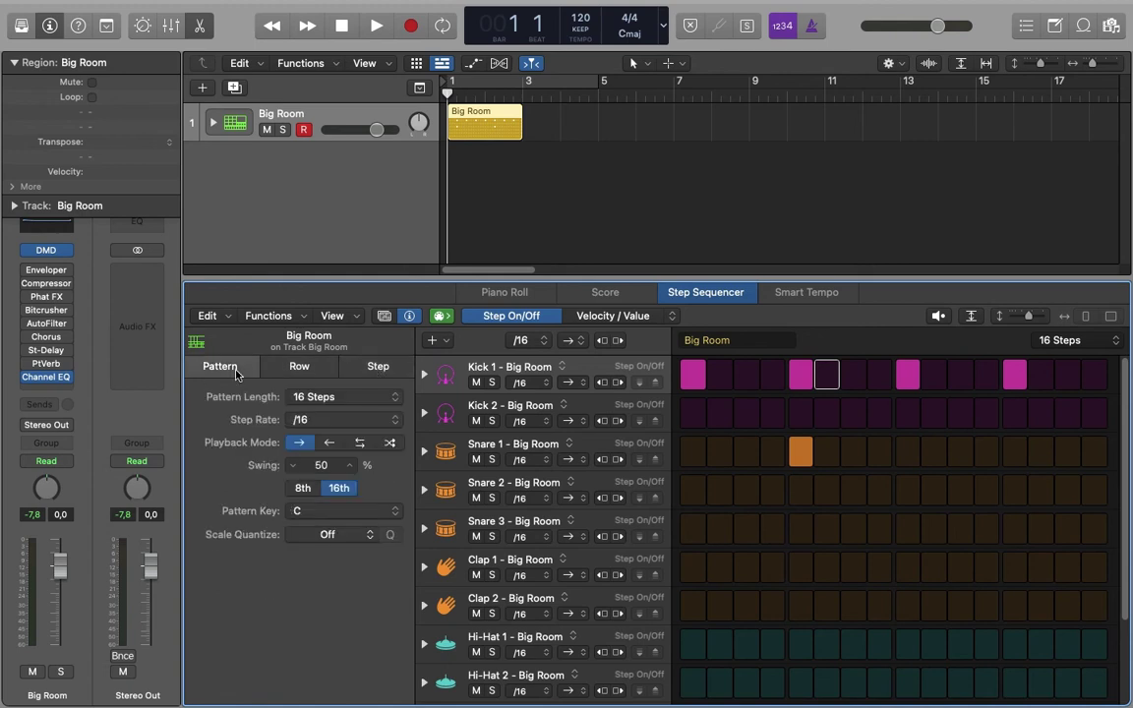
left_click(409, 317)
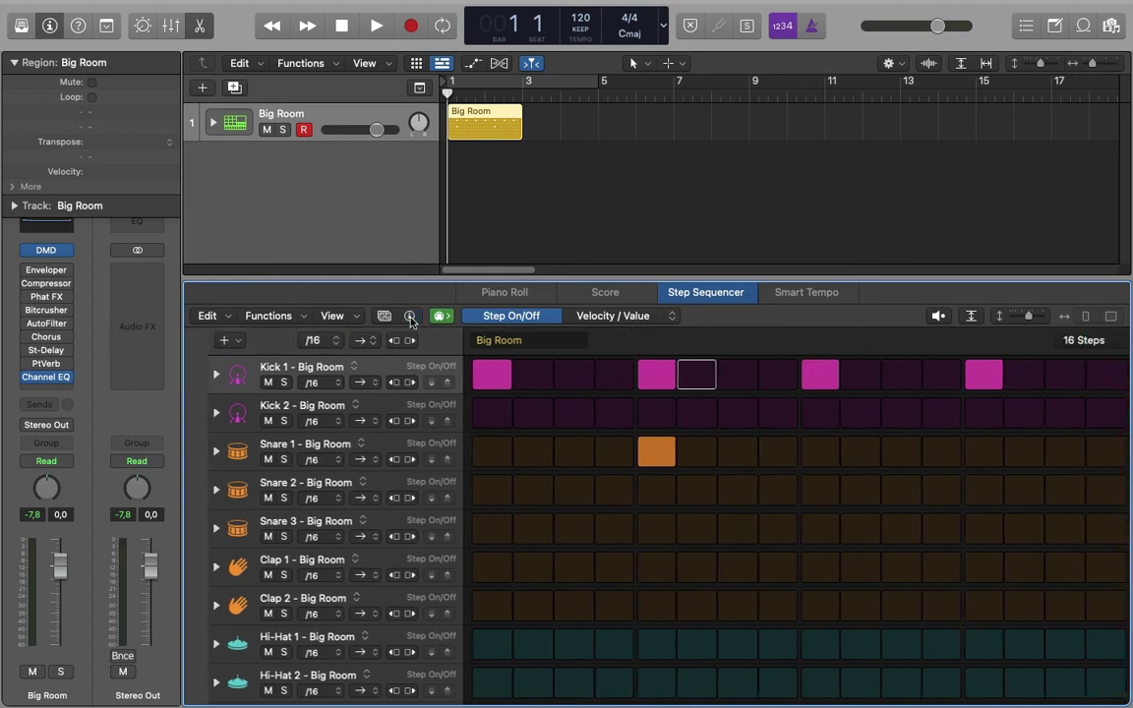
Show the step velocities, examine the available edit modes, and return to Step On/Off mode
left_click(623, 320)
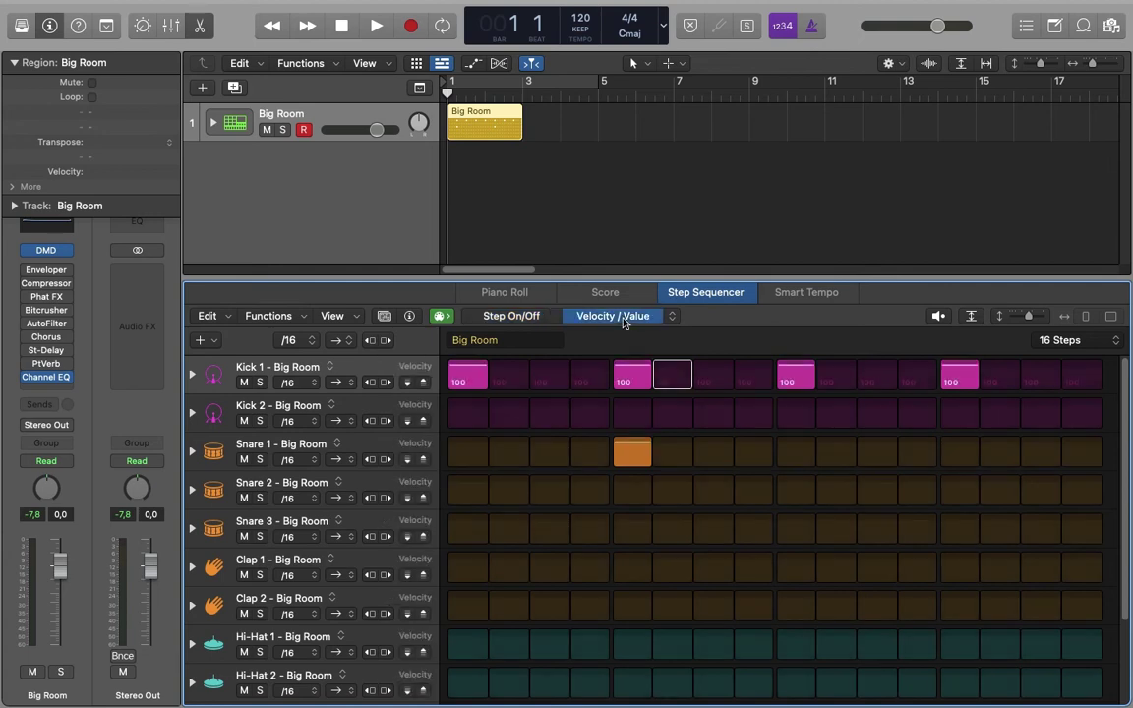
left_click(673, 317)
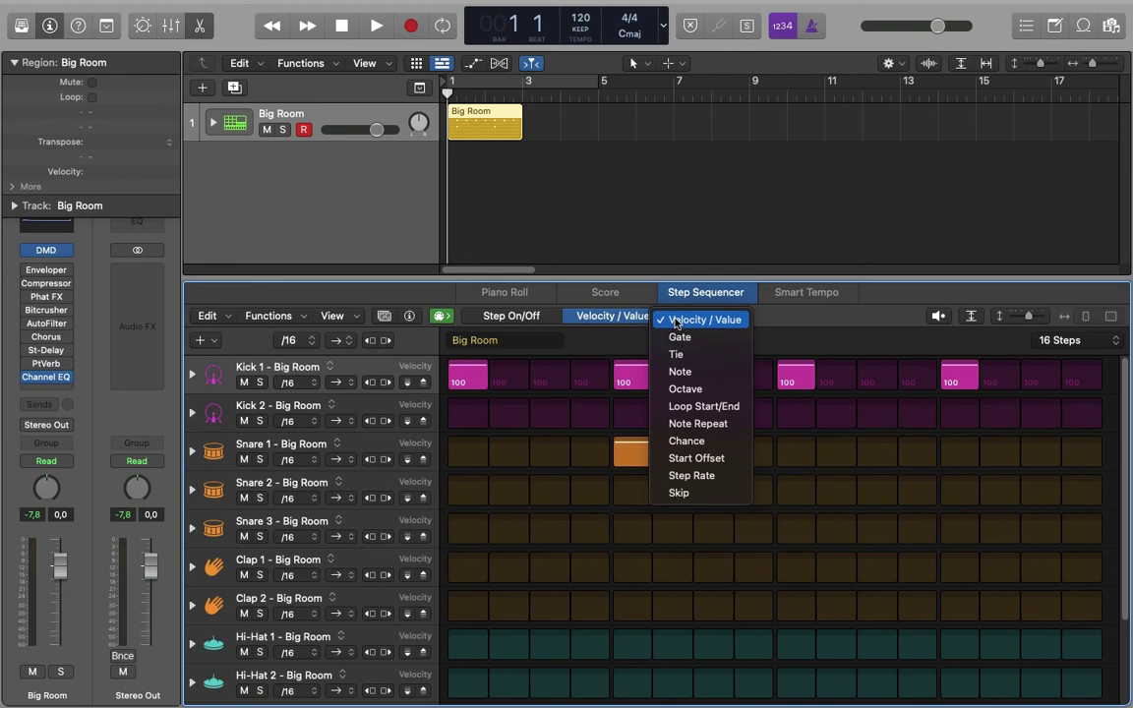
left_click(675, 322)
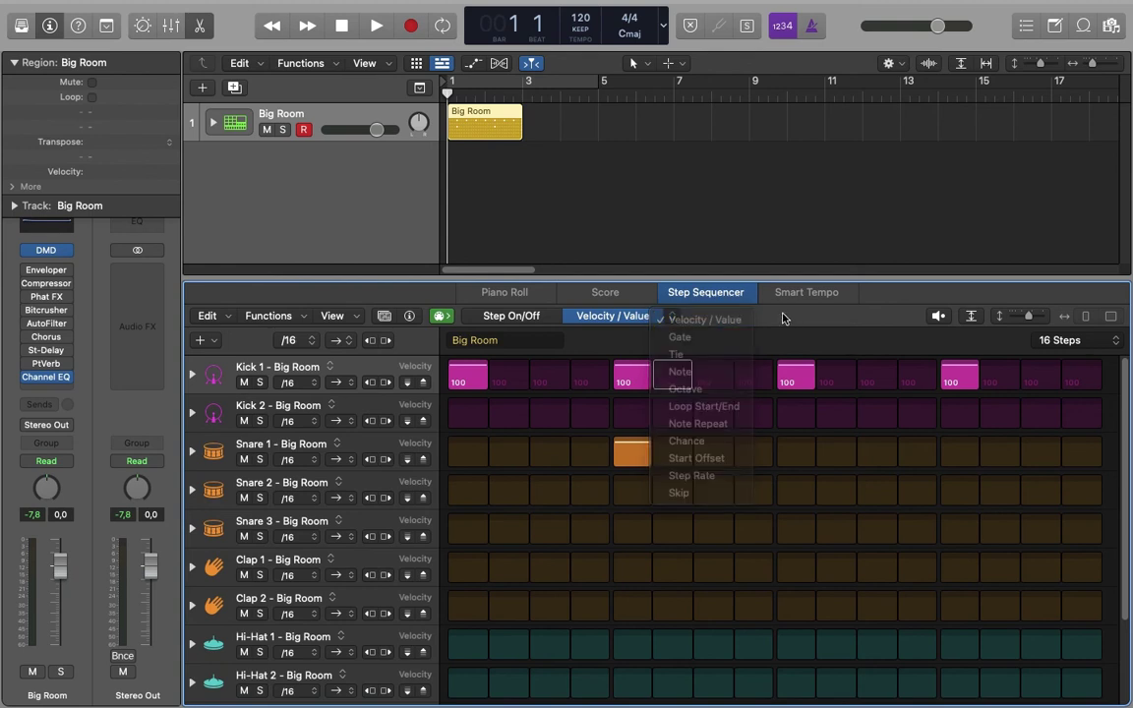
left_click(528, 319)
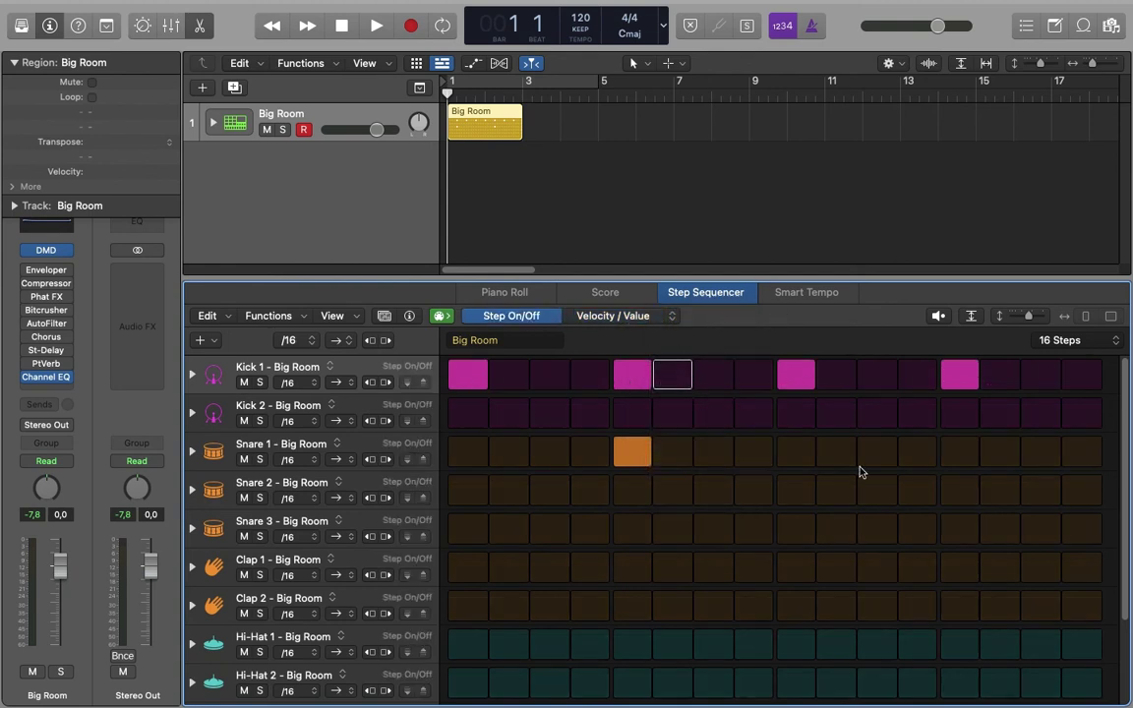
Turn on steps 13 to 16 of the Snare 1 row
left_click(955, 457)
left_click(1000, 457)
left_click(1041, 456)
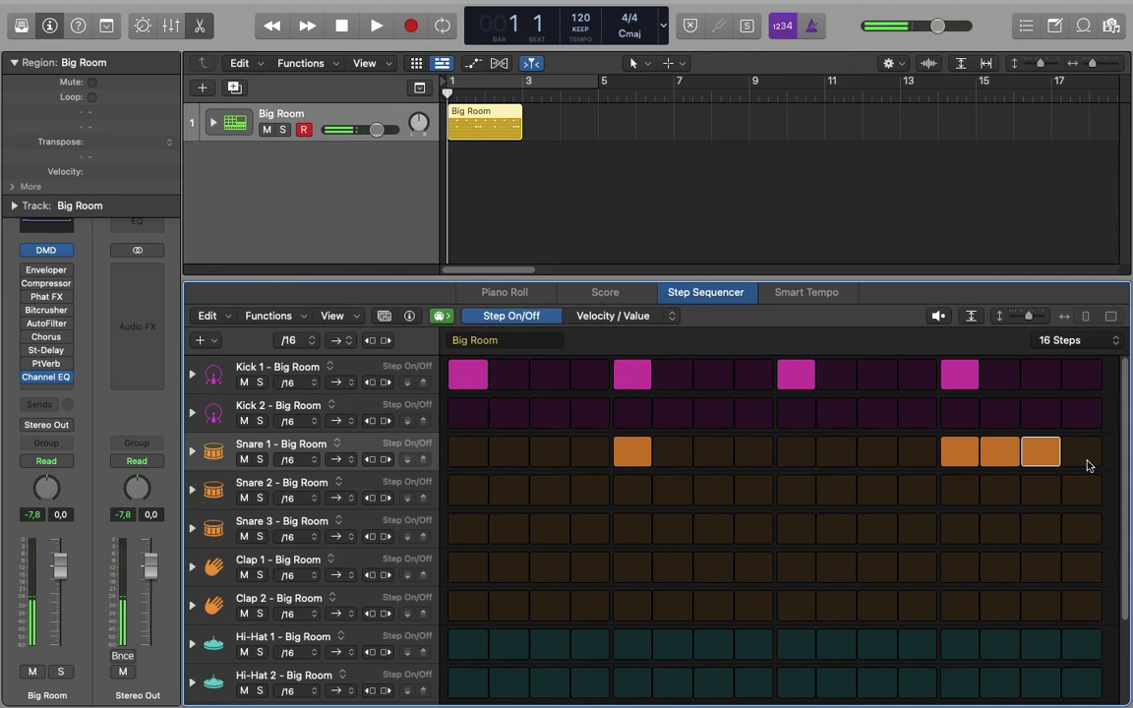
left_click(1085, 458)
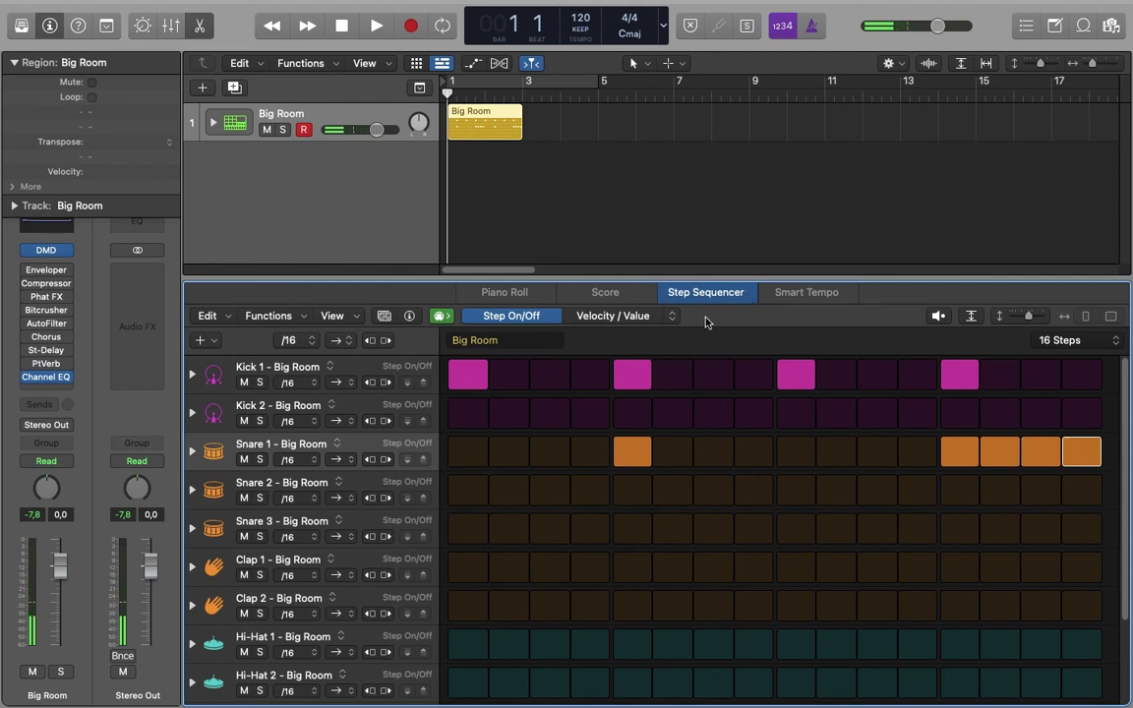
Set the velocities of Snare 1 steps 13, 14 and 15 to 40, 53 and 69, and preview the pattern
left_click(638, 322)
left_click(672, 315)
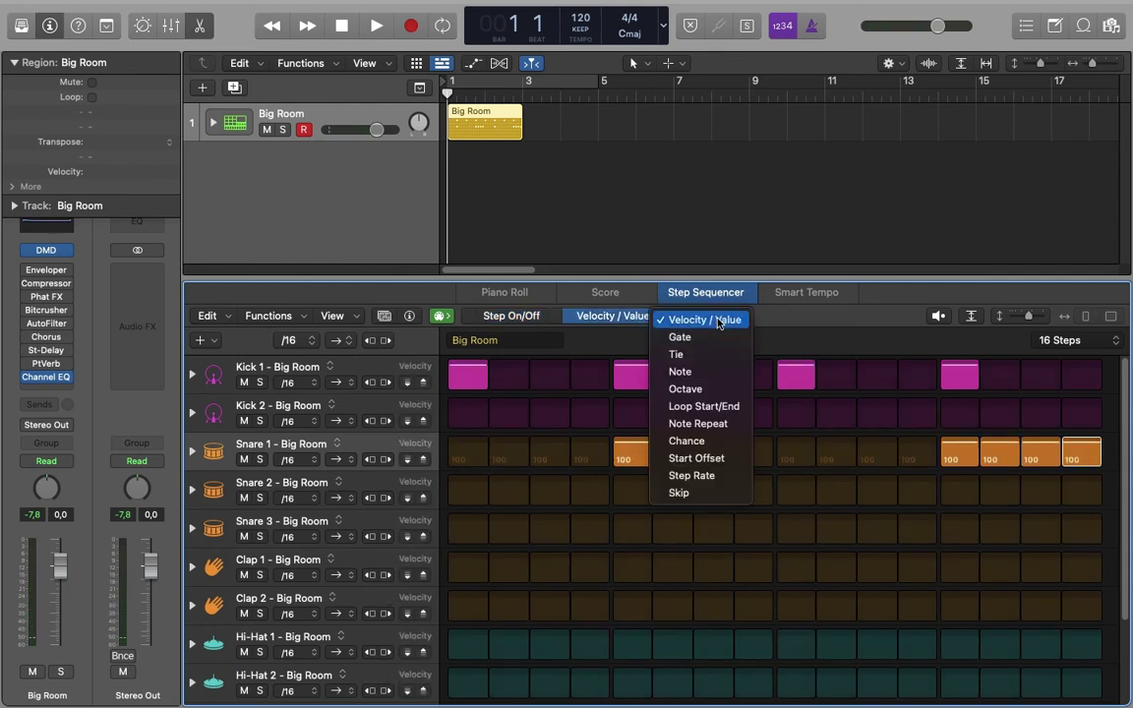
left_click(831, 331)
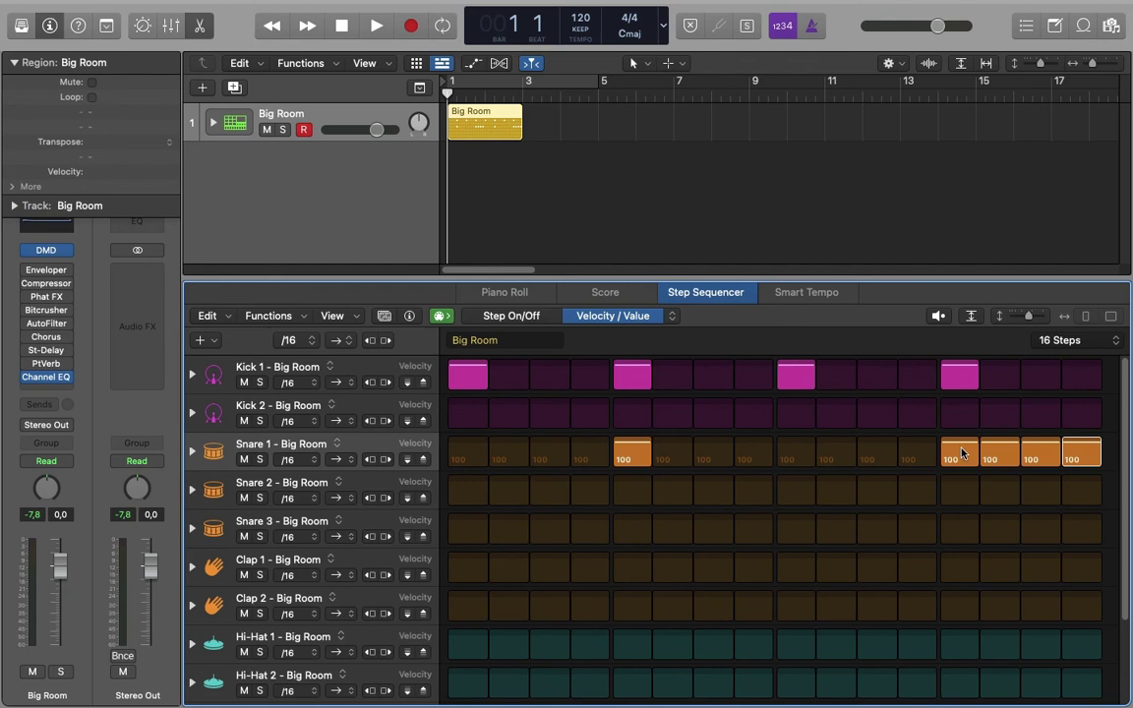
mouse_move(1044, 449)
left_mouse_down()
mouse_move(993, 459)
mouse_move(963, 447)
mouse_move(967, 465)
left_mouse_up()
left_click(941, 316)
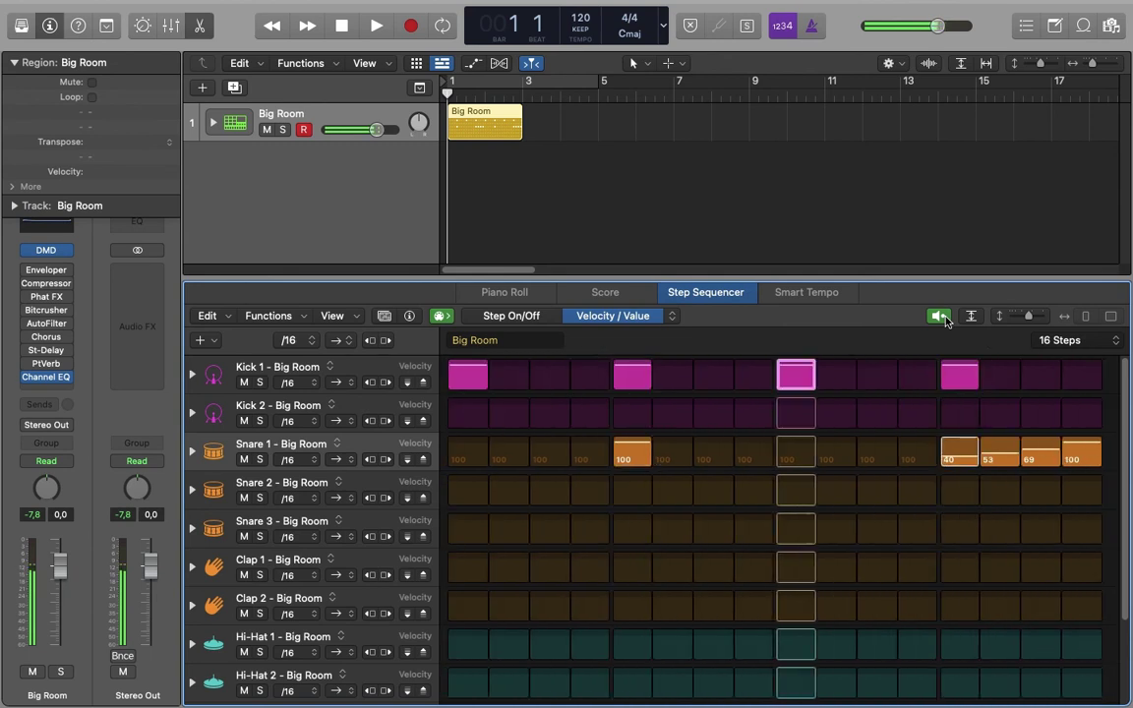
left_click(942, 316)
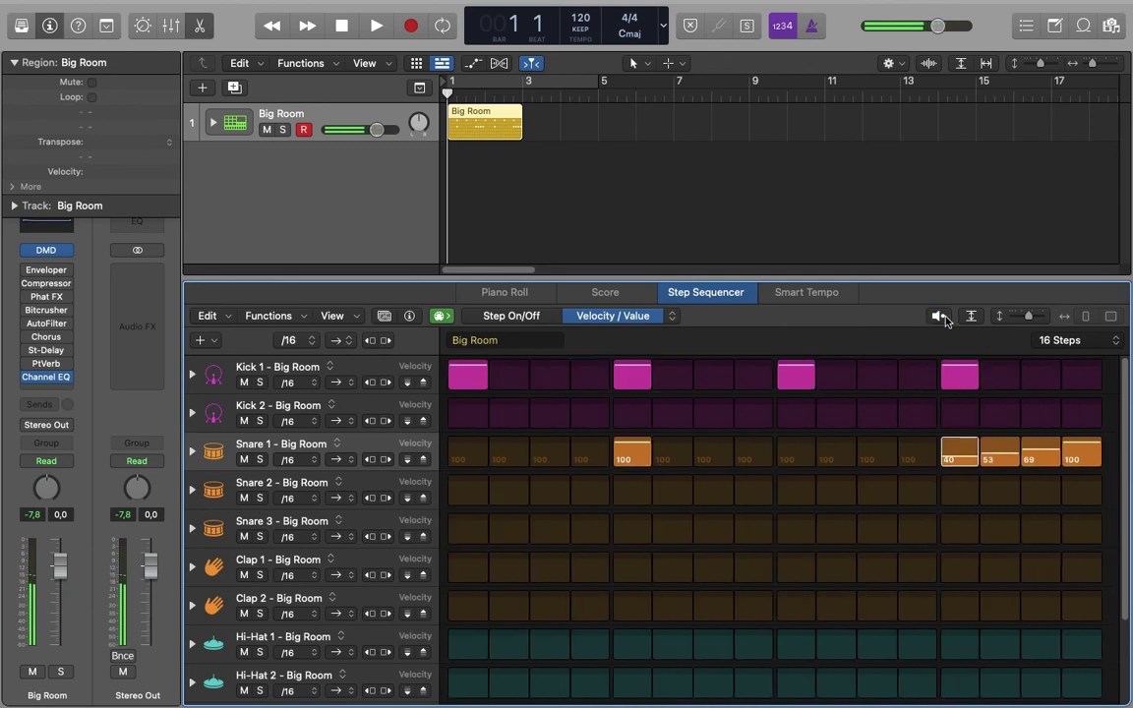
In Step On/Off mode, use Snare 1's velocity subrow to set steps 13, 14 and 15 to 62, 79 and 88, and collapse the row
left_click(523, 317)
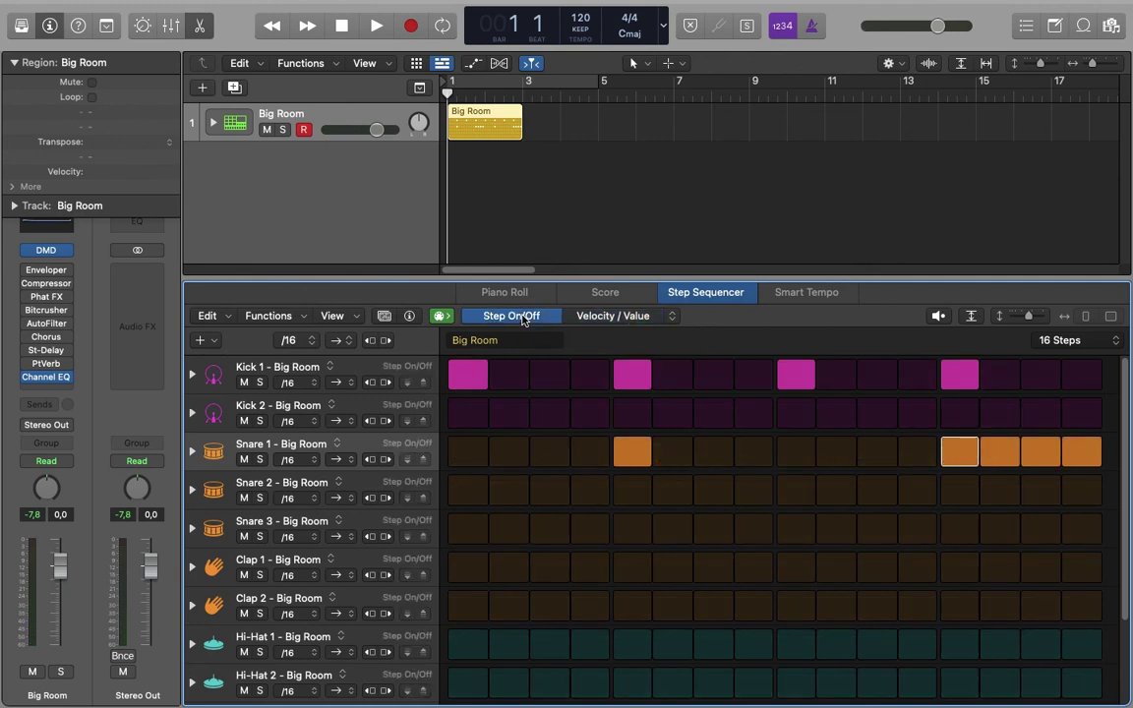
left_click(192, 453)
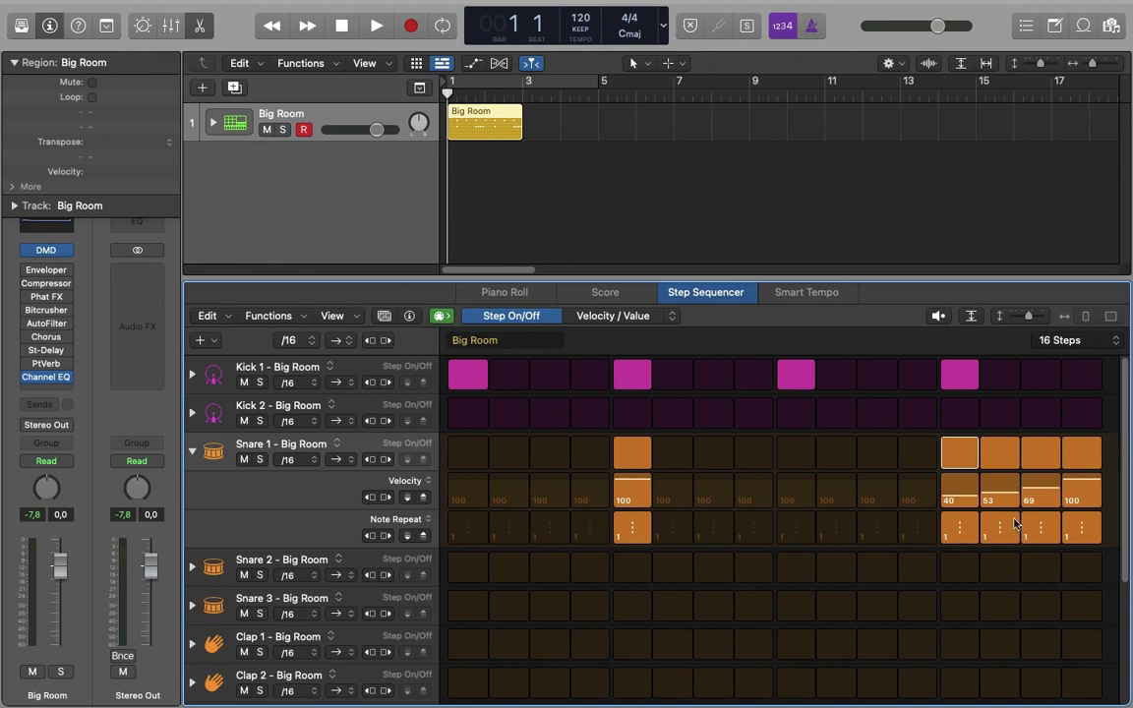
mouse_move(959, 499)
left_mouse_down()
mouse_move(958, 487)
mouse_move(1049, 490)
left_mouse_up()
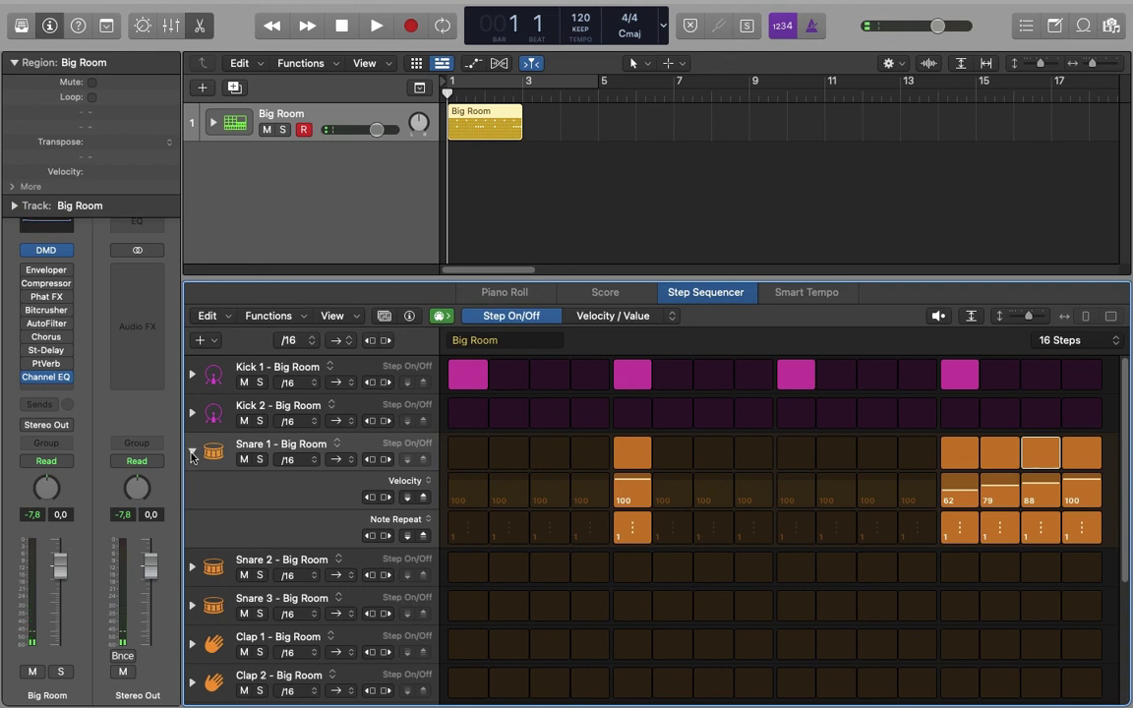
left_click(191, 451)
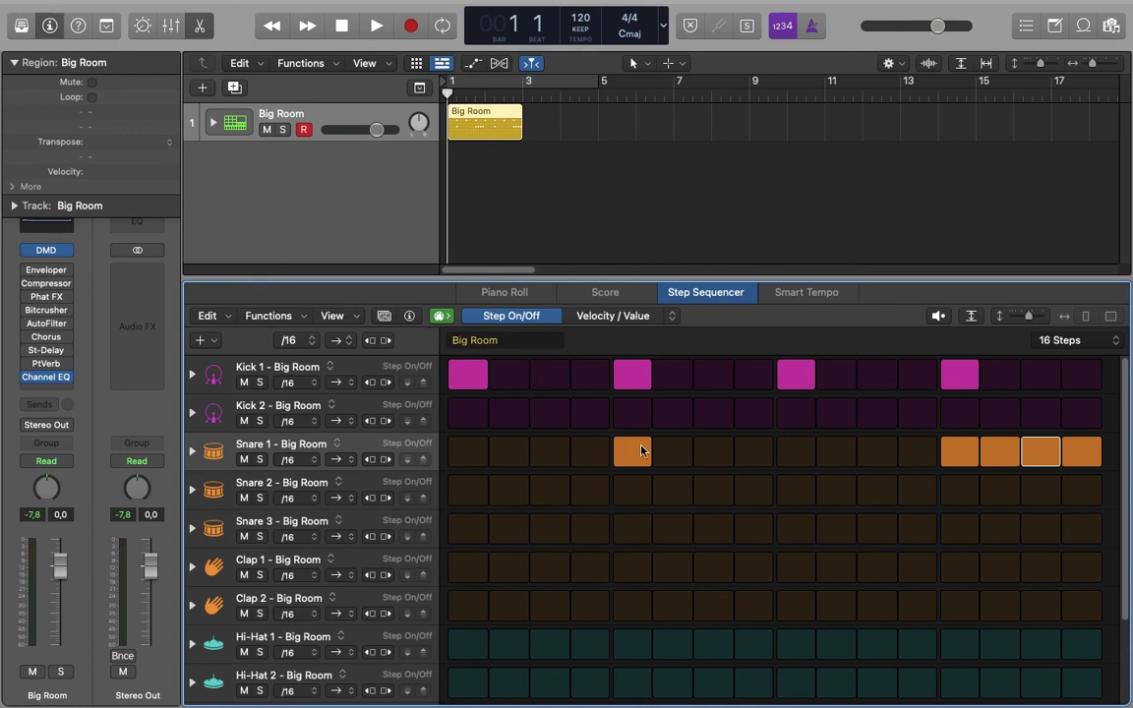
Examine the available pattern lengths and step rates, keeping 16 steps and /16
left_click(1080, 345)
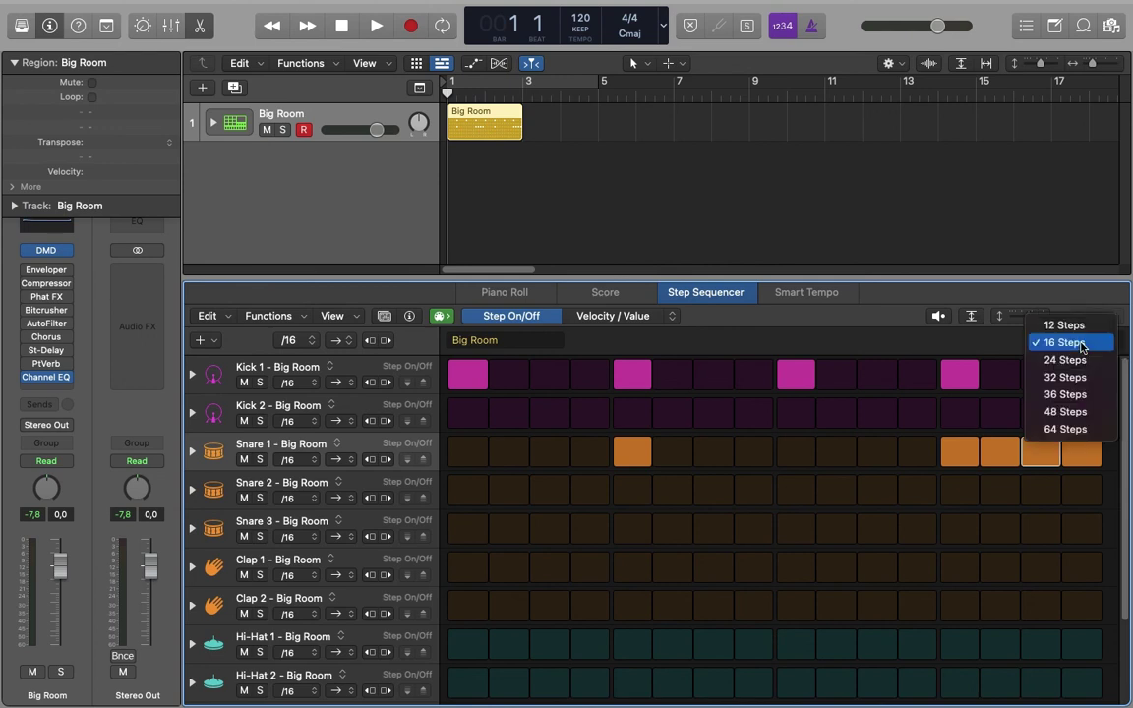
left_click(1082, 344)
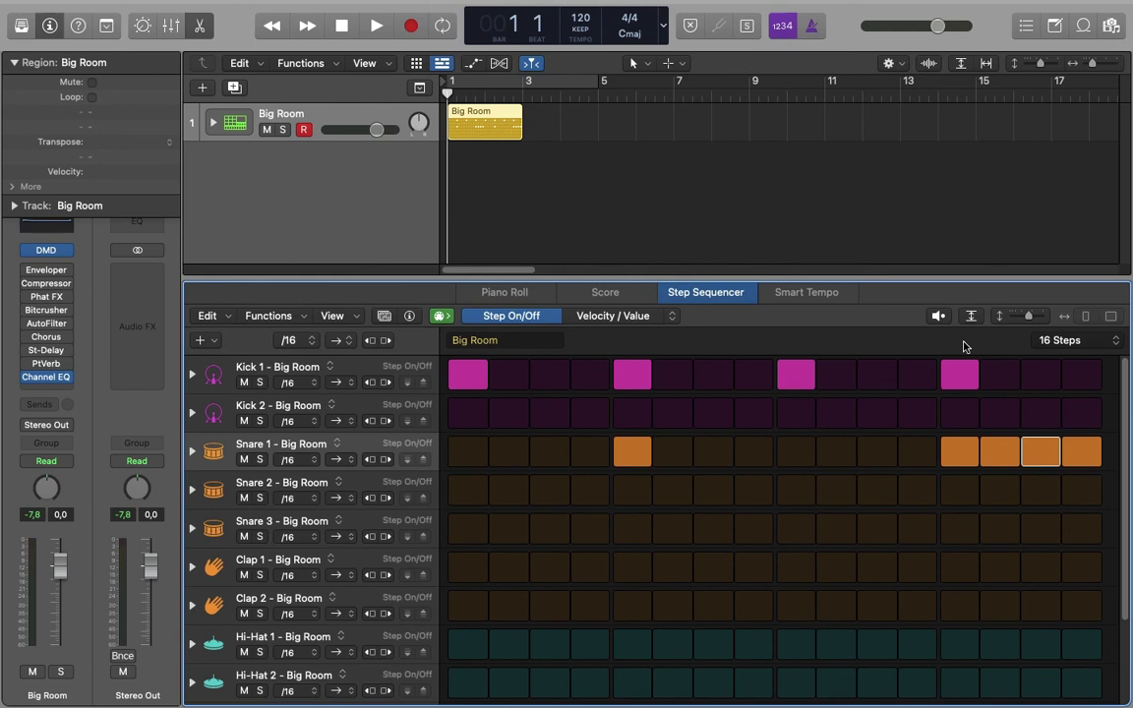
left_click(306, 343)
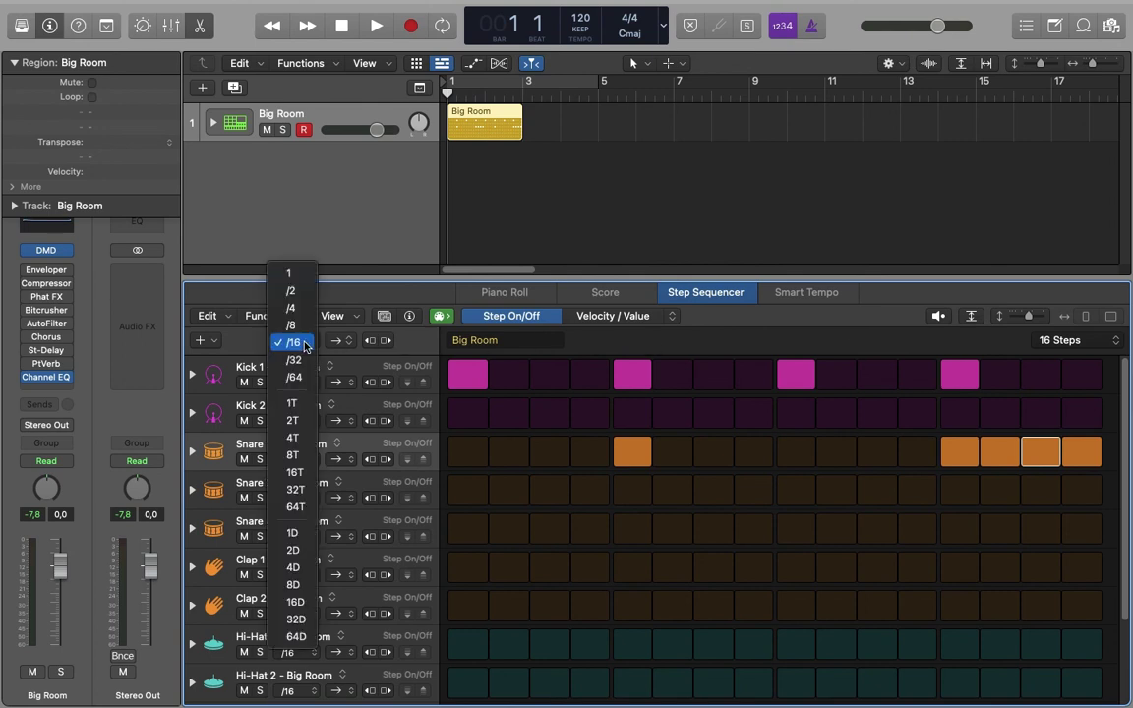
left_click(413, 344)
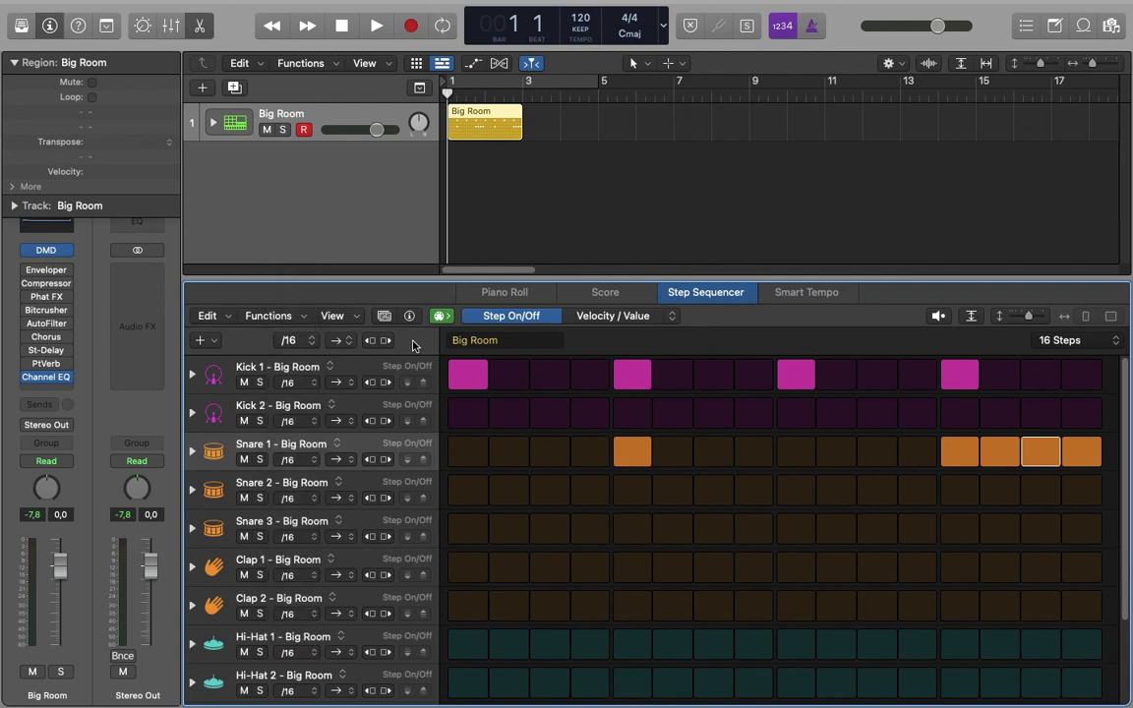